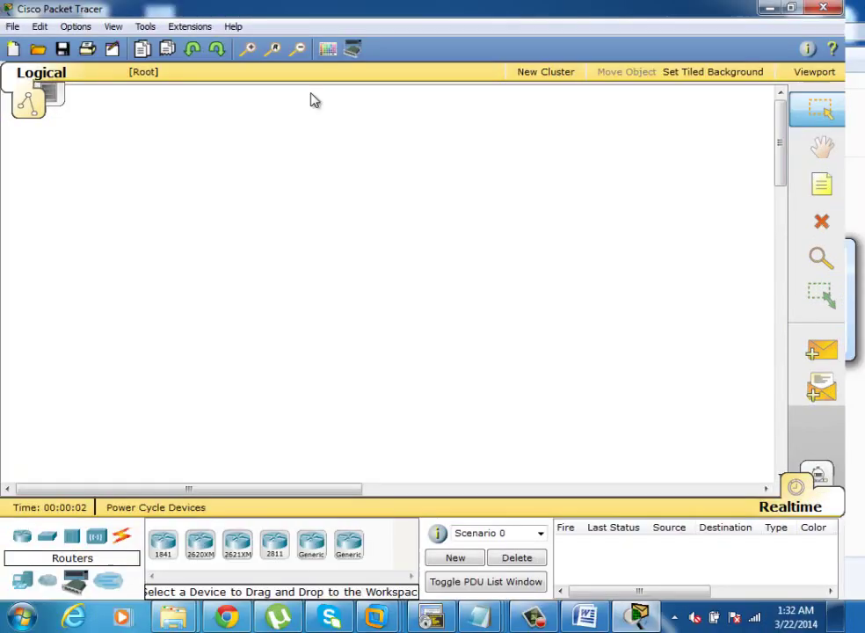
- Place two 1841 routers side by side and two PC-PTs below them
left_click_drag(165, 541, 189, 198)
left_click_drag(163, 542, 416, 275)
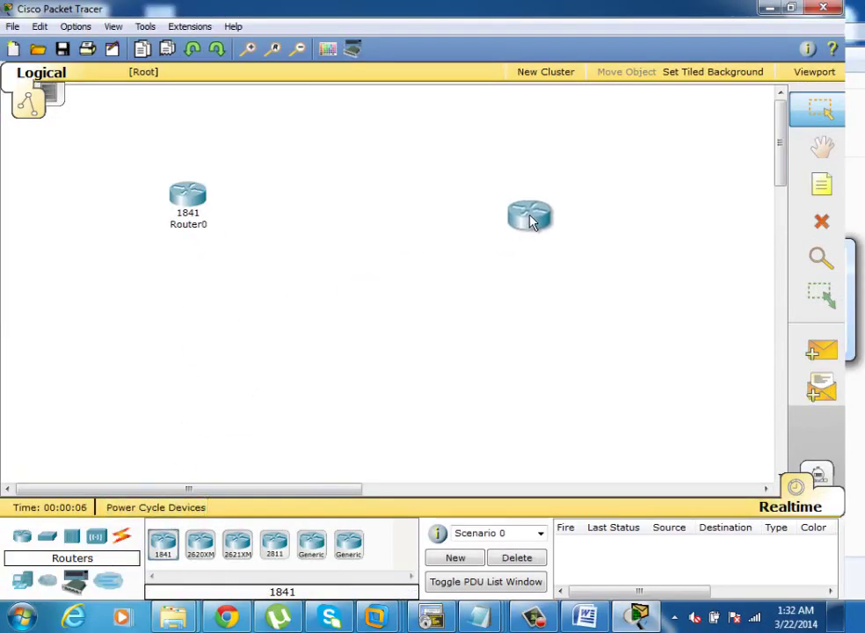
left_click_drag(531, 221, 516, 206)
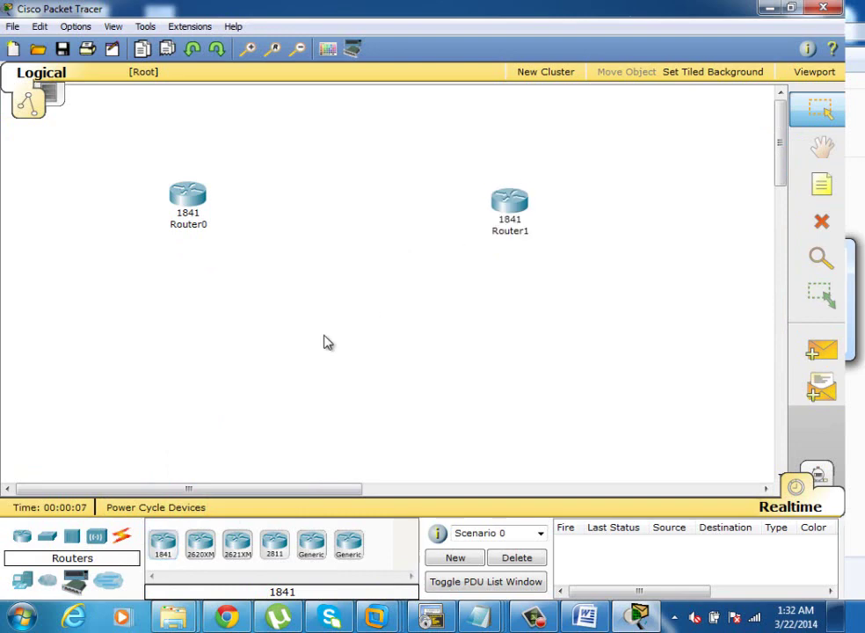
left_click(22, 584)
left_click_drag(163, 543, 528, 397)
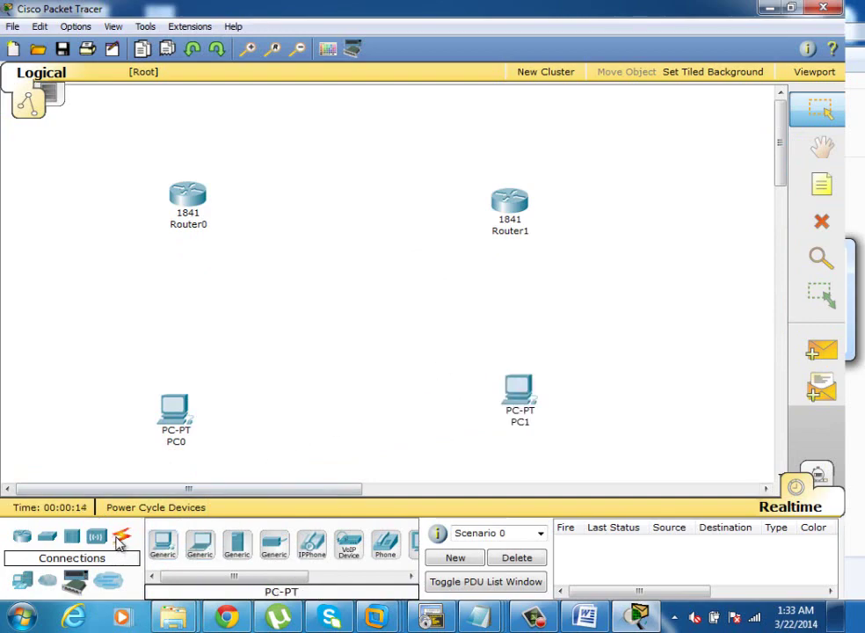
- Connect PC0's FastEthernet port to Router0's FastEthernet0/0 with a copper cross-over cable
left_click(121, 538)
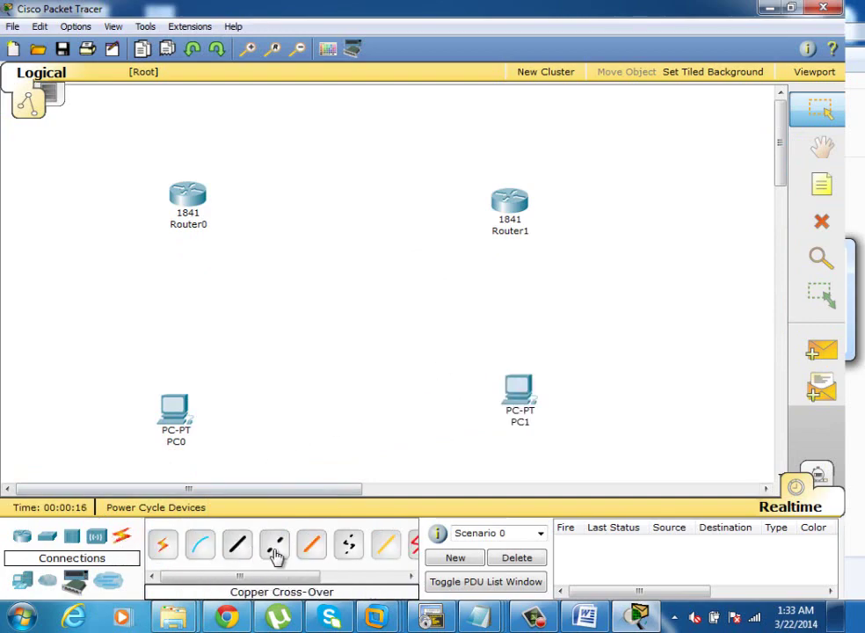
left_click(274, 547)
left_click(174, 408)
left_click(198, 420)
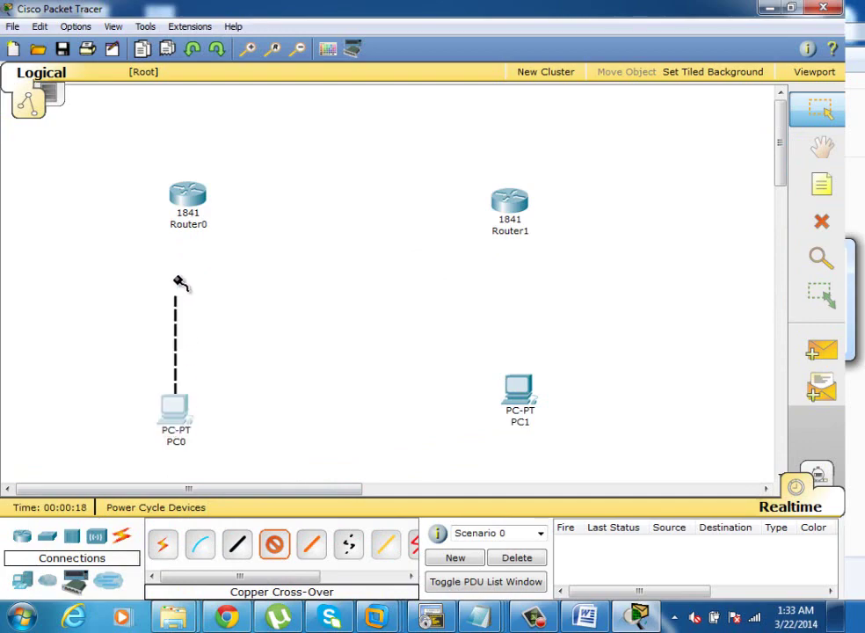
left_click(184, 195)
left_click(191, 209)
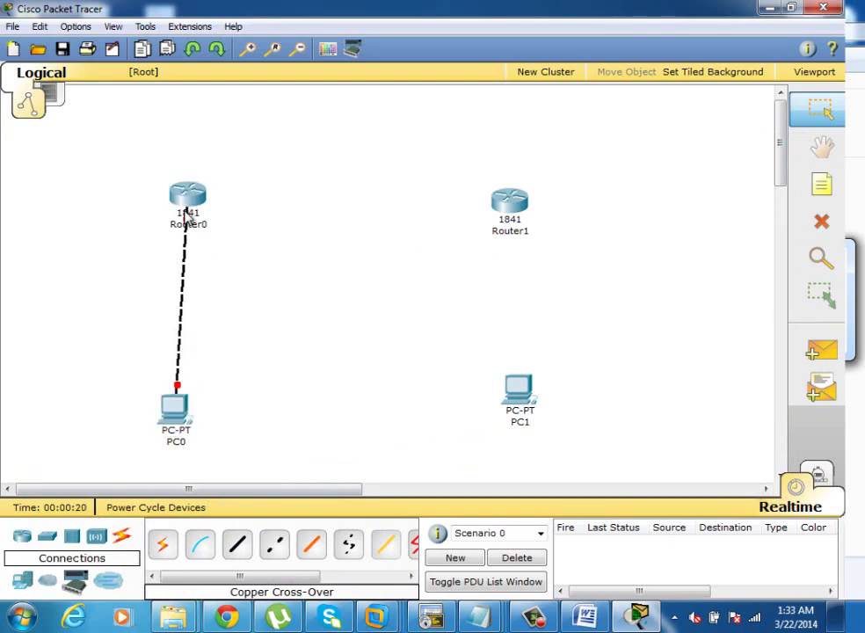
- Connect PC1's FastEthernet port to Router1's FastEthernet0/0 with a copper cross-over cable
left_click(274, 547)
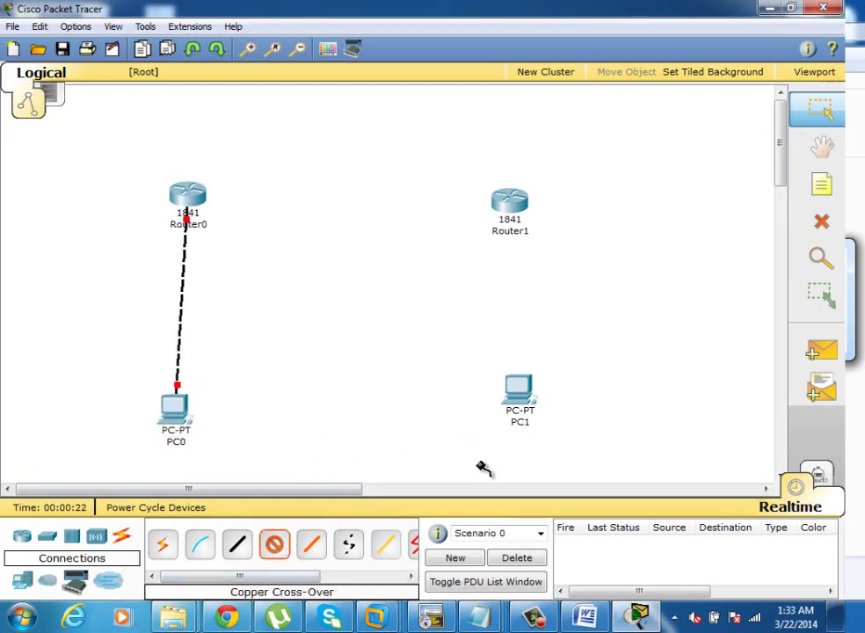
left_click(510, 391)
left_click(525, 405)
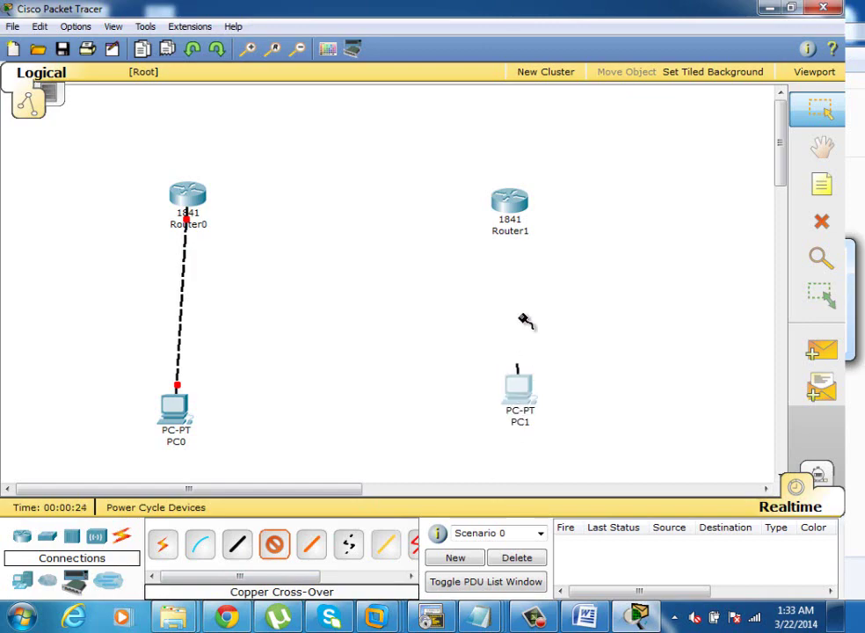
left_click(510, 215)
left_click(516, 220)
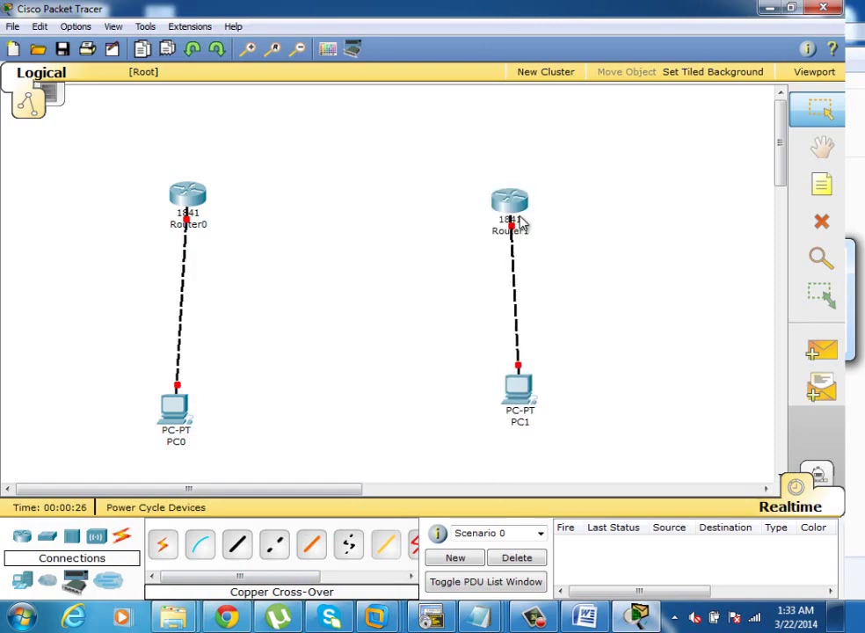
- Link Router0's FastEthernet0/1 to Router1's FastEthernet0/1 with a copper cross-over cable
left_click(273, 549)
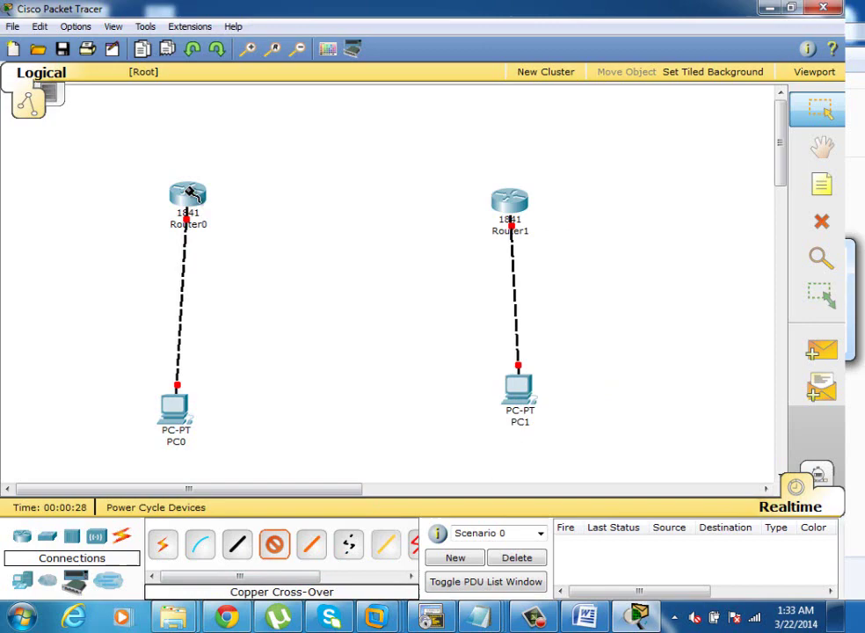
left_click(185, 195)
left_click(201, 210)
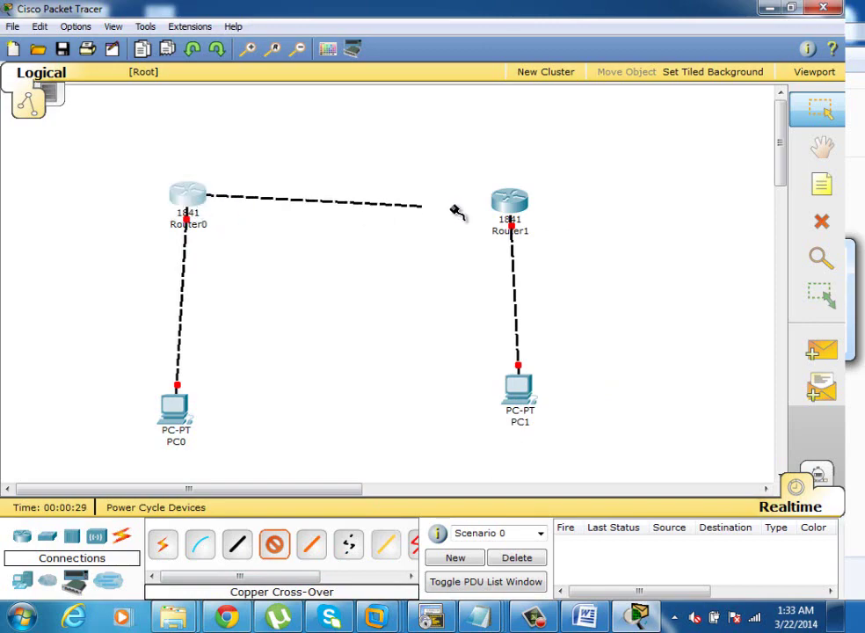
left_click(505, 200)
left_click(519, 217)
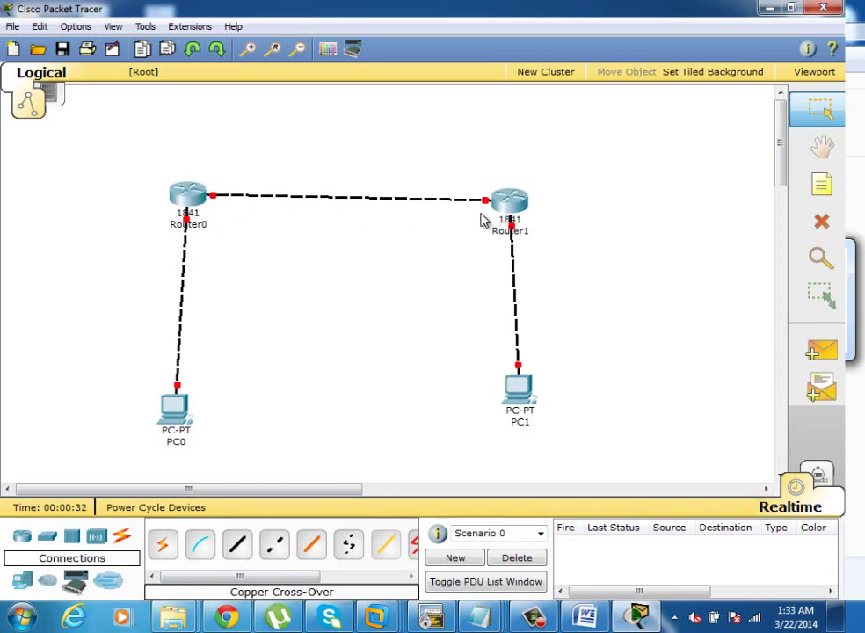
- Add a note '192.168.10.0/24' beside the PC0–Router0 link and copy its text
key("n")
left_click(115, 289)
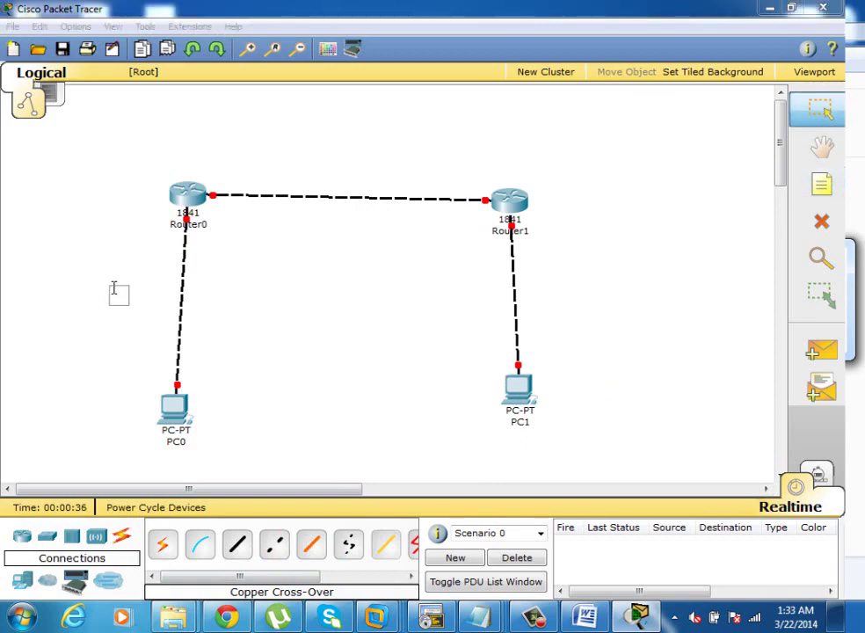
type("192.168.10.")
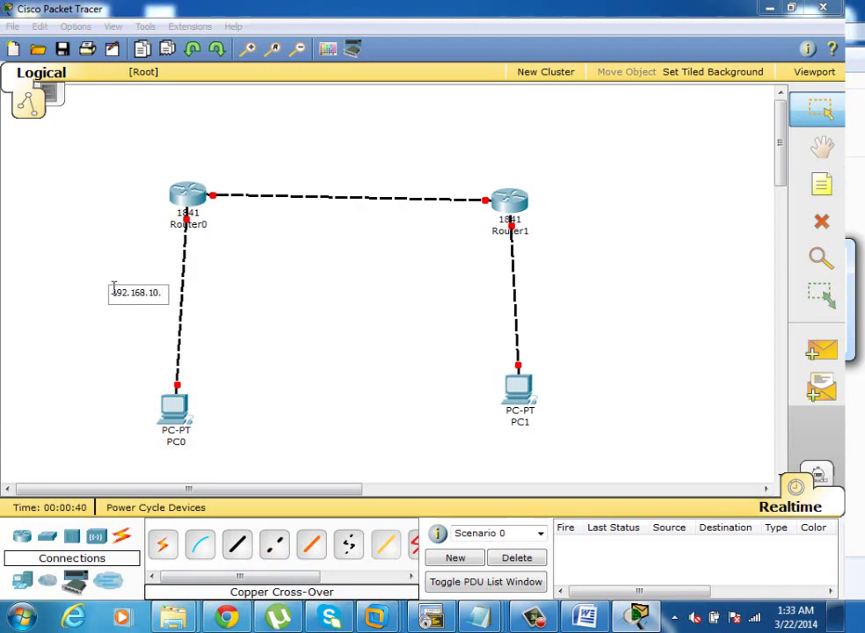
type("0/24")
key("ctrl+a")
key("ctrl+c")
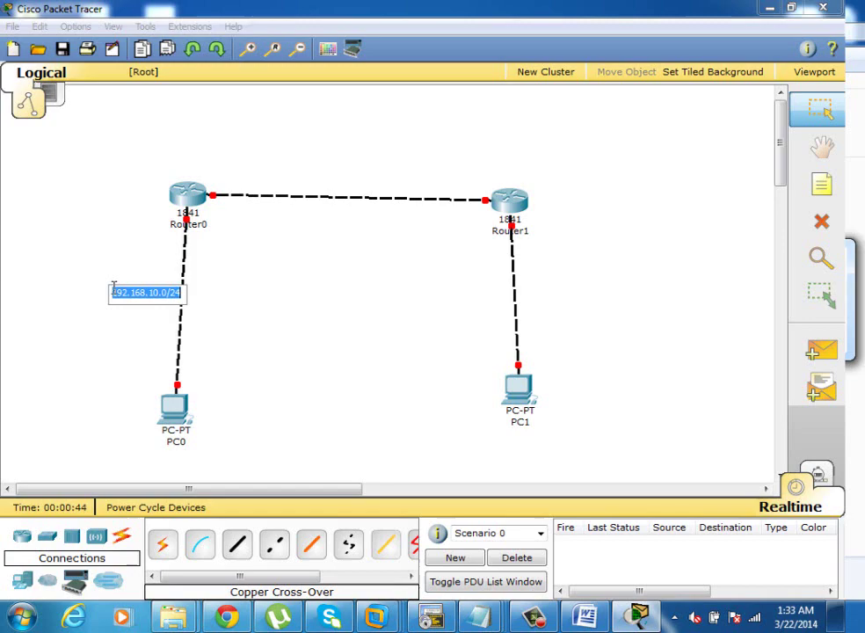
left_click(323, 163)
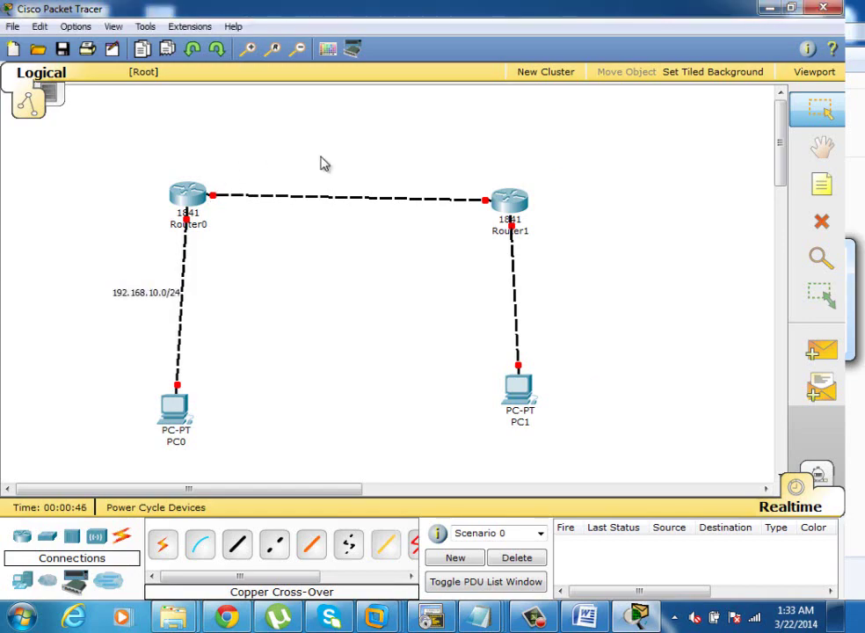
- Add a '192.168.20.0/24' note above the router-to-router link
left_click(314, 156)
key("ctrl+v")
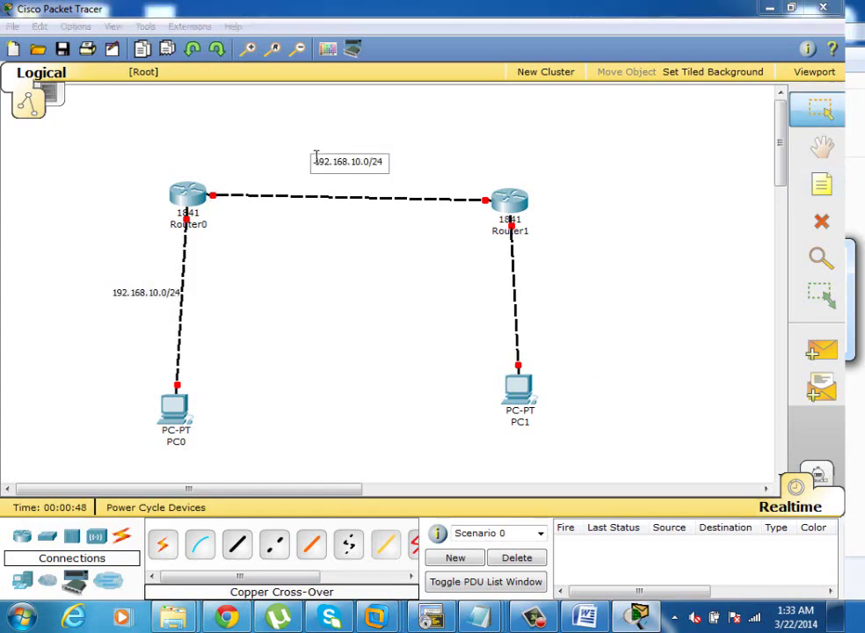
key("BackSpace")
type("2")
left_click(322, 151)
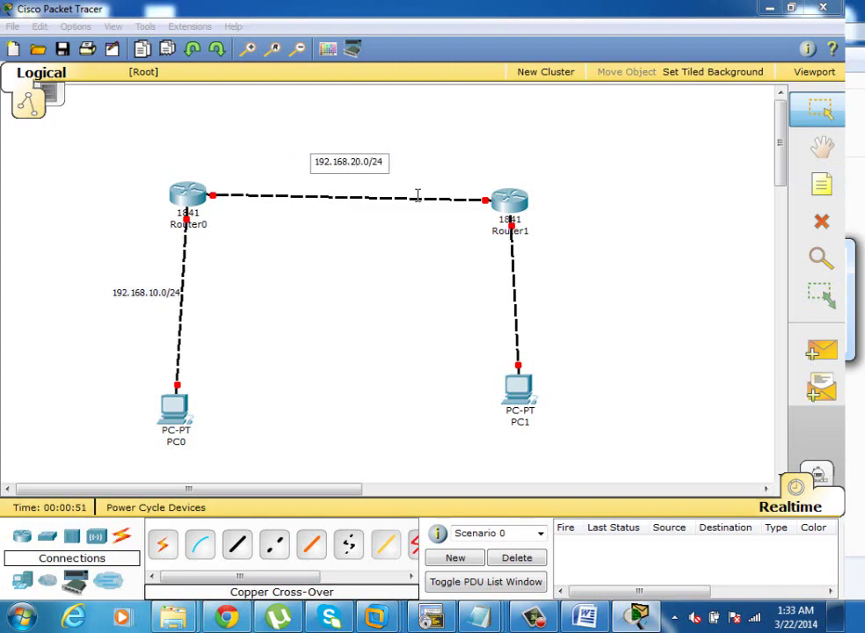
- Add a '192.168.30.0/24' note beside the Router1–PC1 link
left_click(548, 264)
key("ctrl+v")
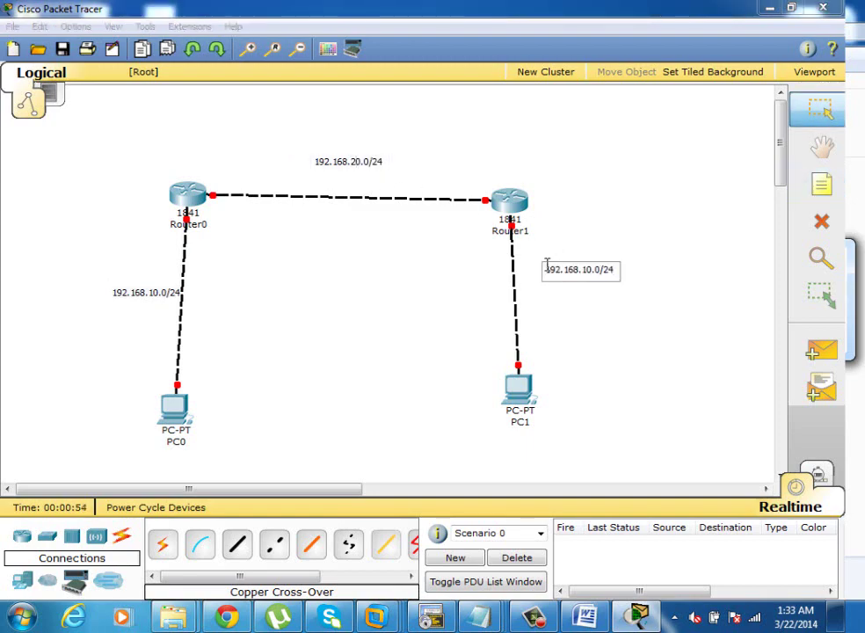
key("Left")
key("Left")
key("Left")
key("BackSpace")
type("3")
left_click(614, 236)
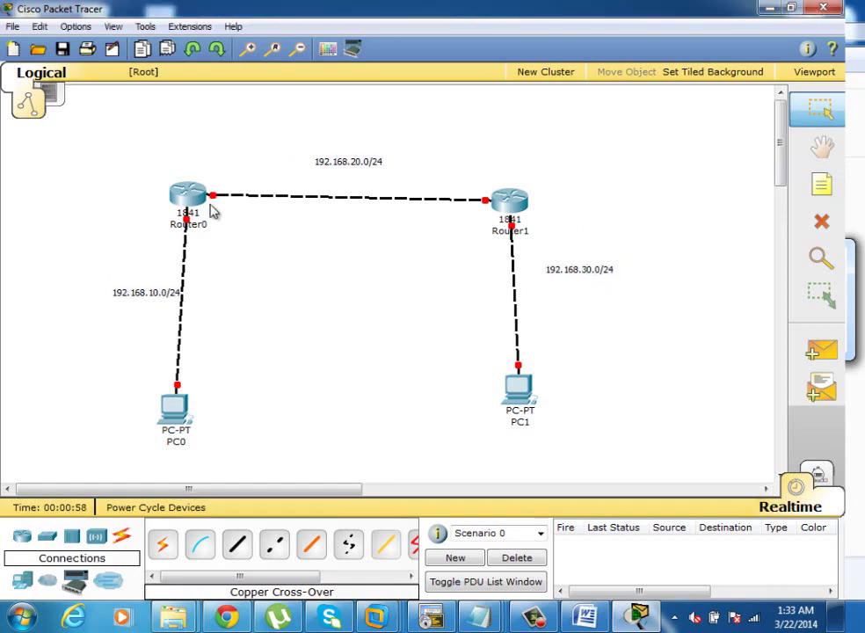
- Open Router0's CLI full screen, decline the initial setup dialog and enter enable mode
left_click(187, 195)
left_click(247, 141)
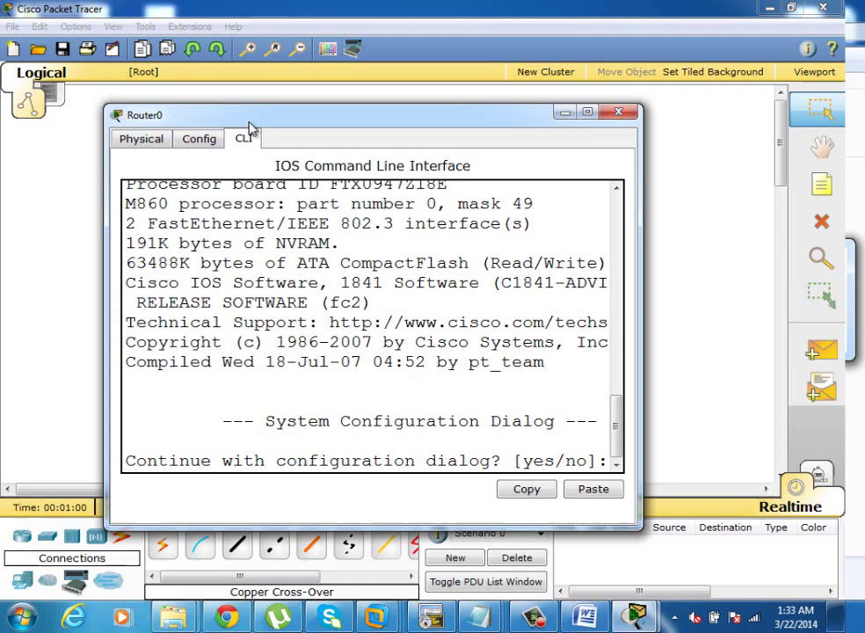
double_click(264, 117)
type("n")
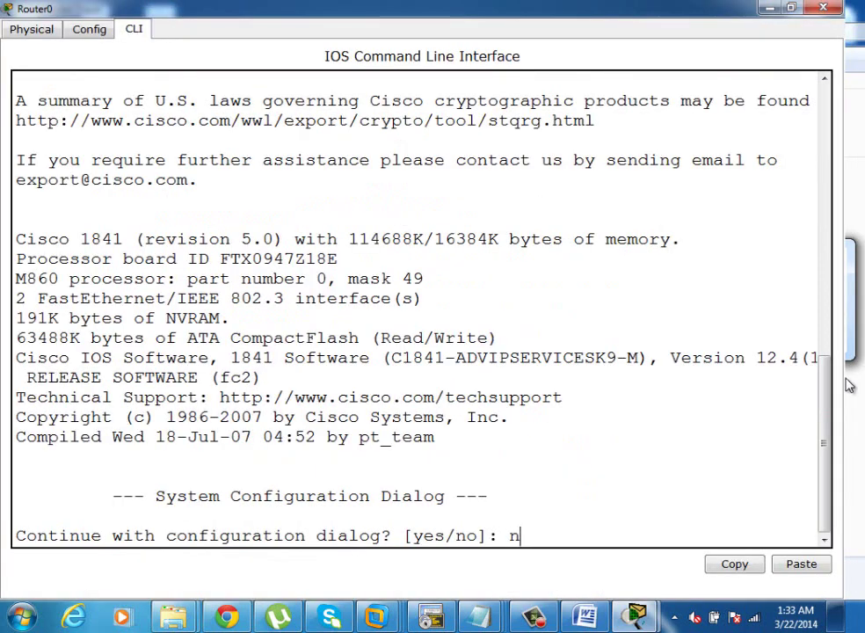
type("o")
key("Return")
key("Return")
key("Return")
type("ena")
- Enter global configuration and set Router0's hostname to R1
key("Return")
key("Return")
type("co")
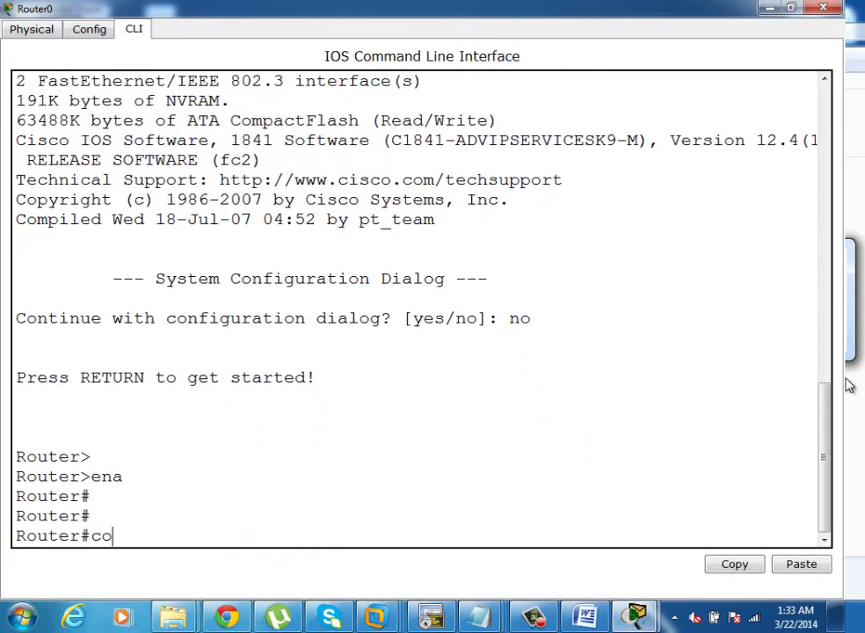
type("nfig t")
key("Return")
key("Return")
key("Return")
key("Return")
key("Return")
key("Return")
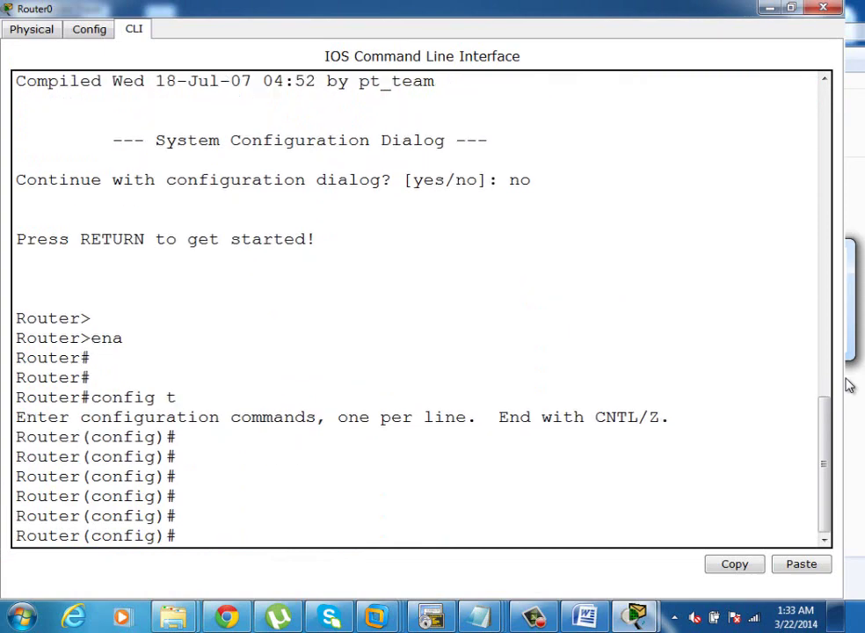
type("host ")
type("R2")
key("BackSpace")
type("1")
- Give FastEthernet0/0 address 192.168.10.1 255.255.255.0 and bring it up with no shutdown
key("Return")
key("Return")
key("Return")
key("Return")
type("i")
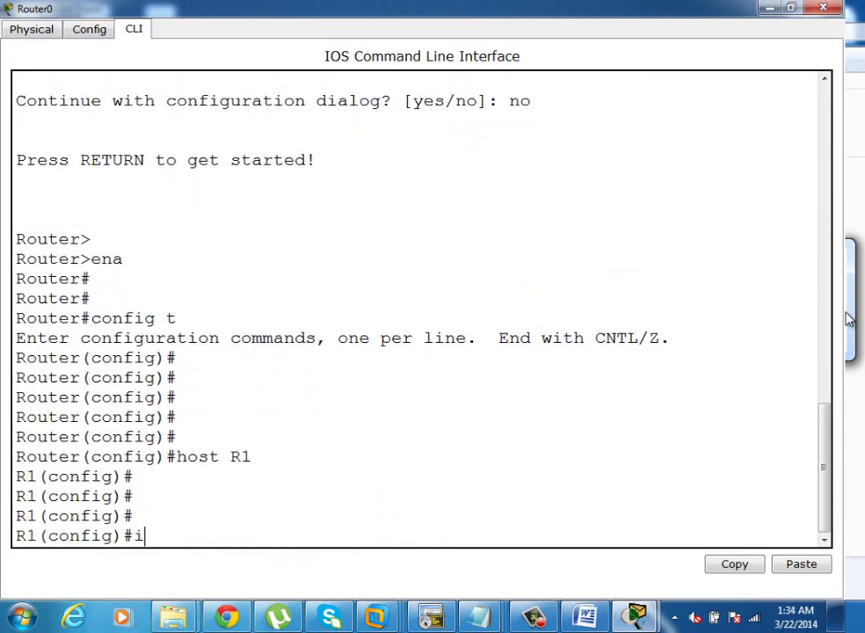
type("nter f 0/0")
key("Return")
key("Return")
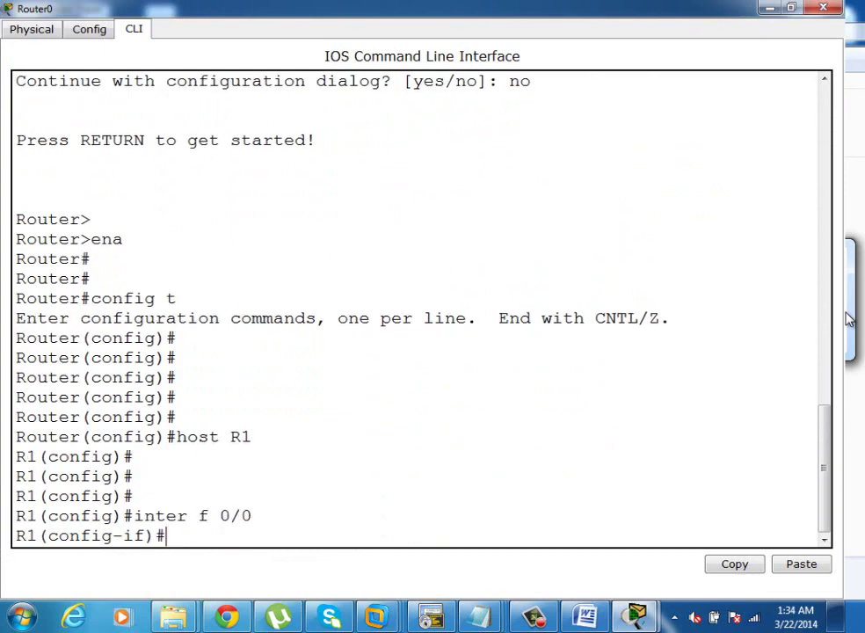
type("ip add")
key("Tab")
type("10")
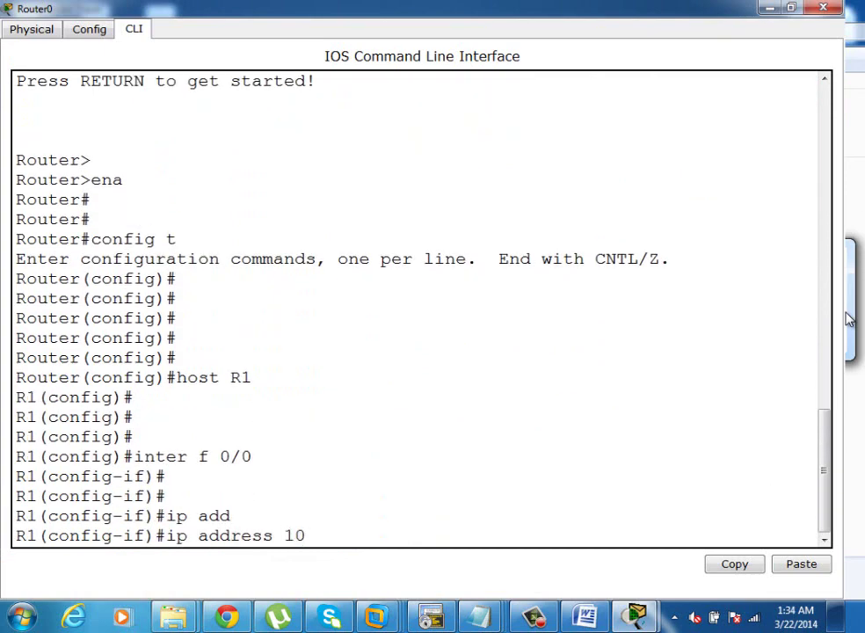
key("BackSpace")
key("BackSpace")
type("92.168.10.1")
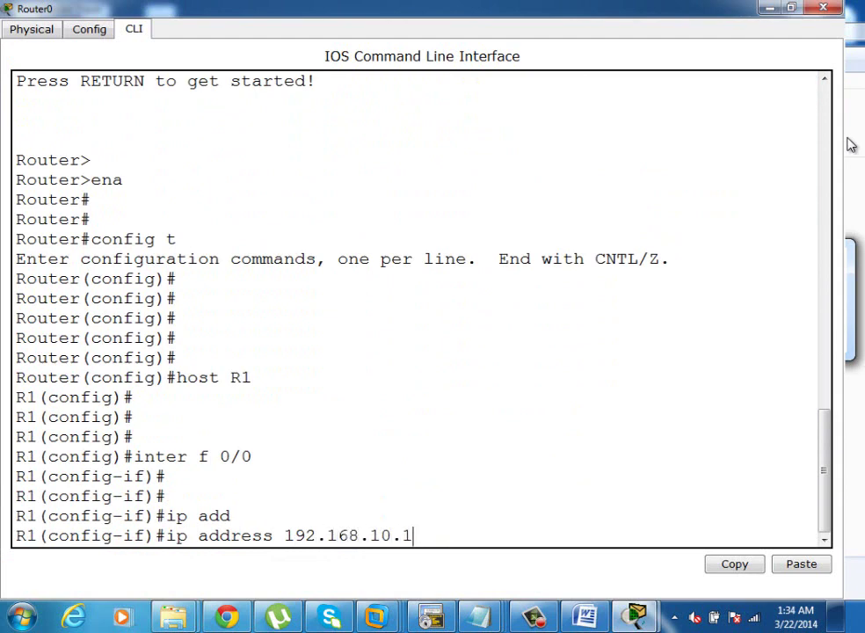
type(" 255.255.255.0")
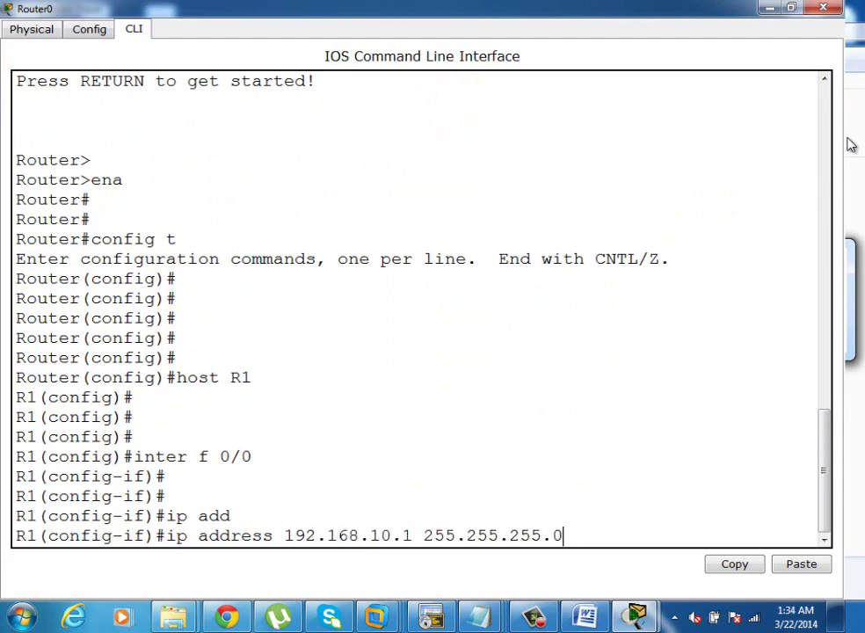
key("Return")
type("no sh")
key("Tab")
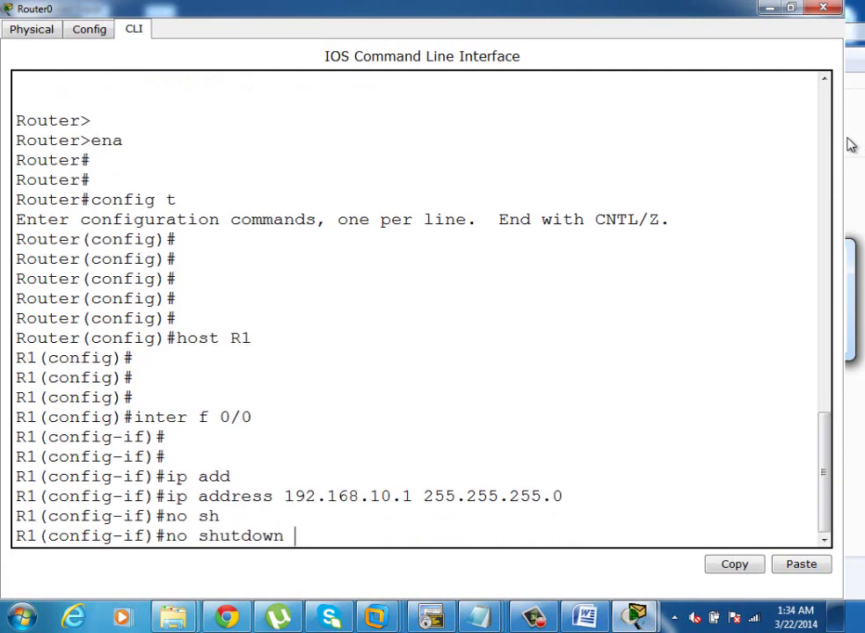
key("Return")
key("Return")
key("Return")
- Assign 192.168.20.1 255.255.255.0 to FastEthernet0/1 by reusing the earlier commands
key("Return")
key("Return")
key("Up")
key("Up")
key("Up")
key("BackSpace")
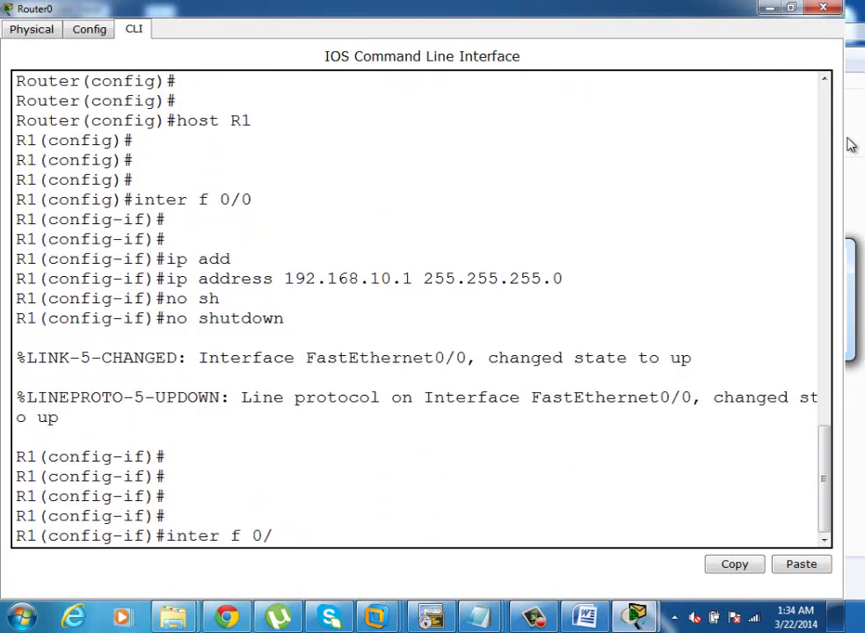
type("1")
key("Return")
key("Up")
key("Up")
key("Up")
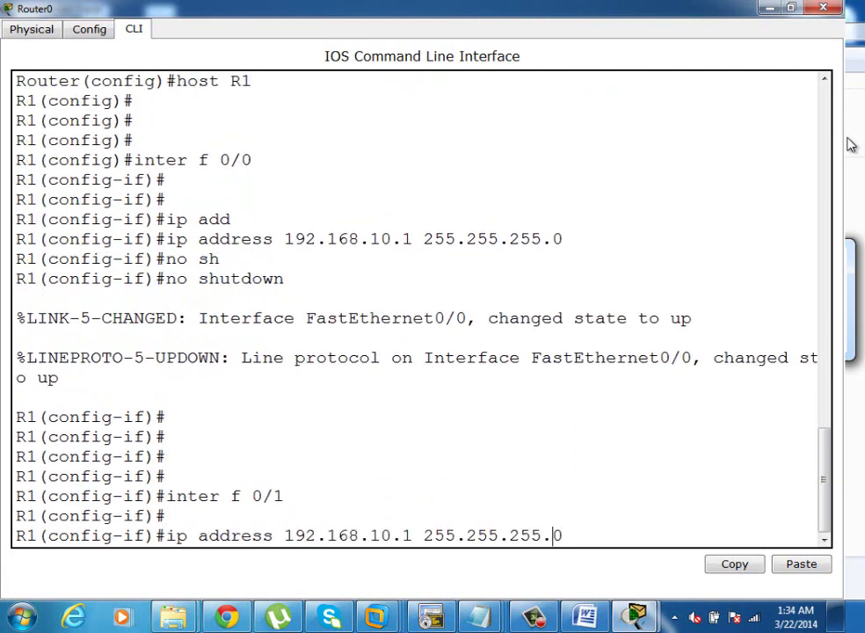
key("Left")
key("Left")
key("Left")
key("Left")
key("Left")
key("Left")
key("Left")
key("Left")
key("Left")
key("Left")
key("Left")
key("Left")
key("Left")
key("Left")
key("BackSpace")
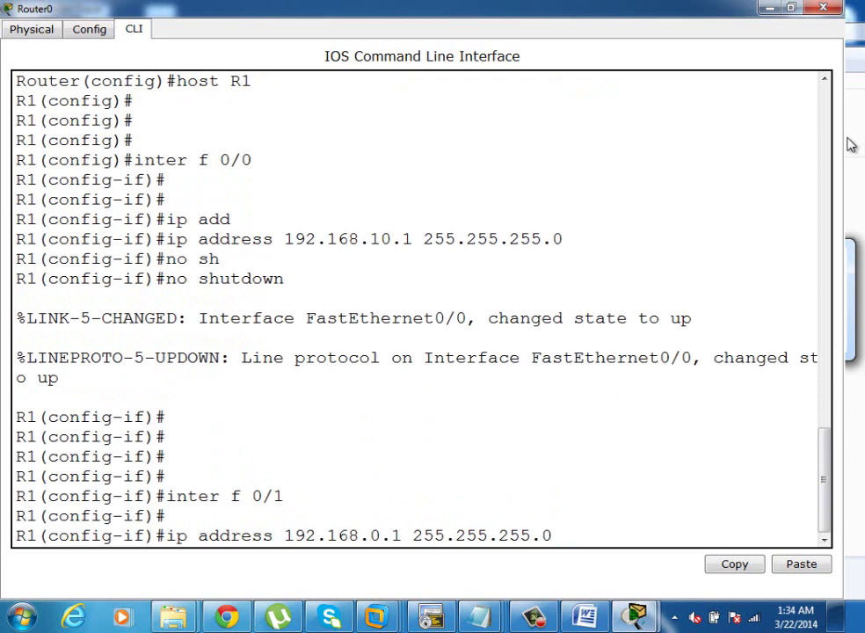
type("2")
key("Return")
key("Return")
key("Return")
- Exit configuration mode and save R1's configuration with wr me
key("ctrl+z")
key("Return")
key("Return")
type("wr me")
key("Return")
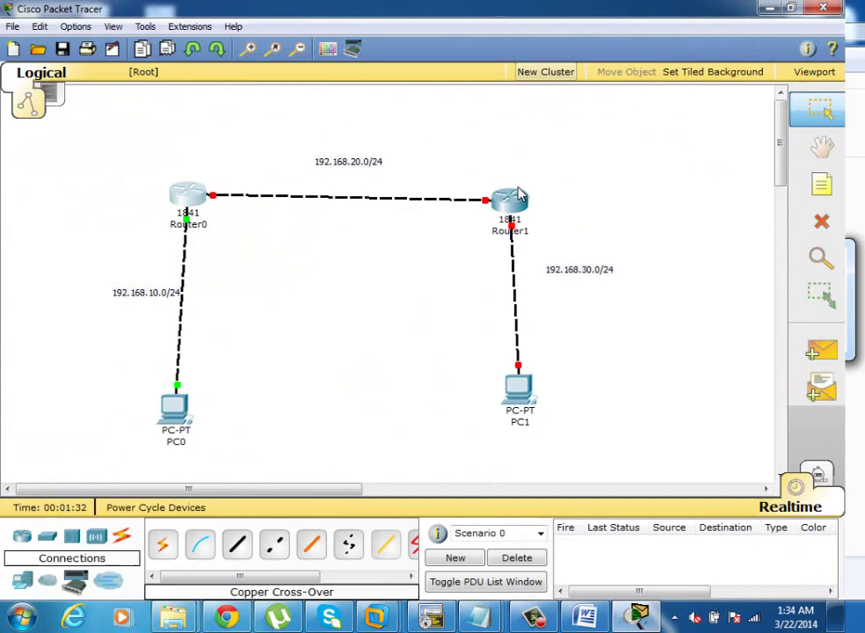
- Open Router1's CLI full screen, decline the initial setup dialog and enter enable mode
left_click(505, 200)
left_click(285, 179)
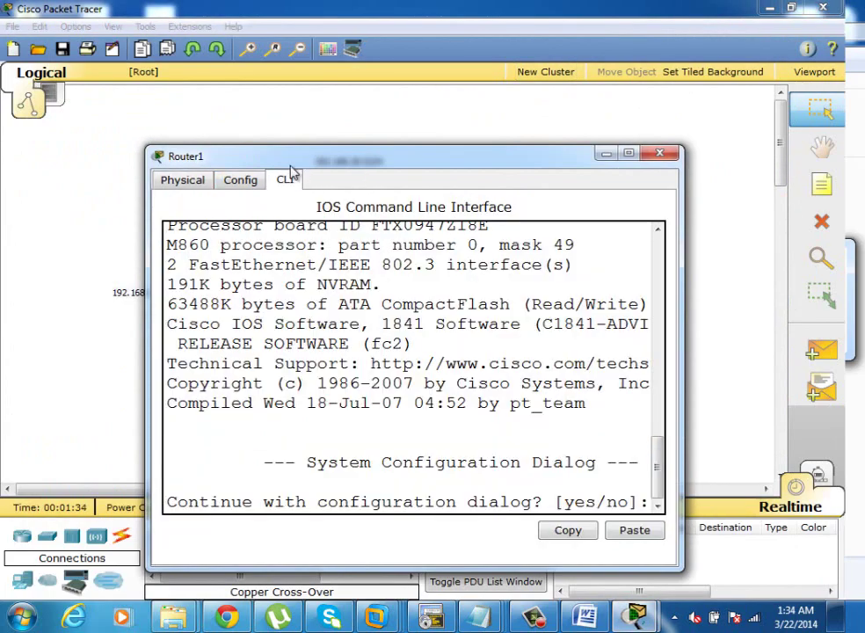
double_click(351, 156)
type("no")
key("Return")
key("Return")
key("Return")
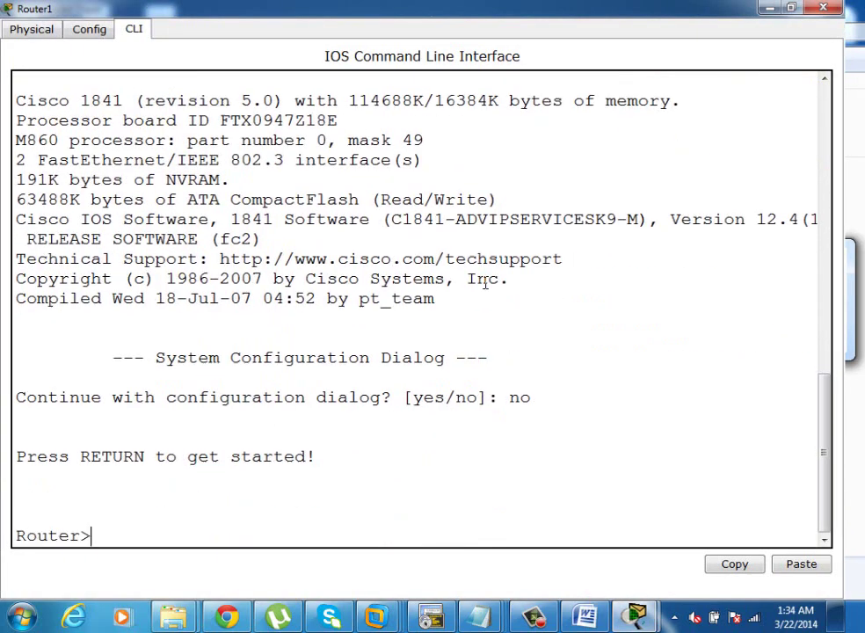
type("ena")
key("Return")
key("Return")
- Enter global configuration and set Router1's hostname to R2
type("config t")
key("Return")
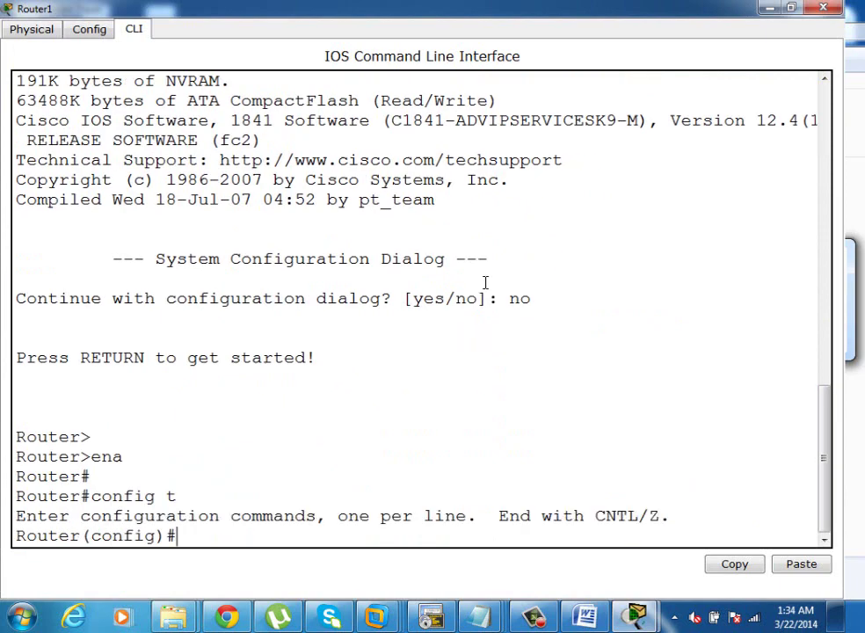
key("Return")
key("Return")
type("host")
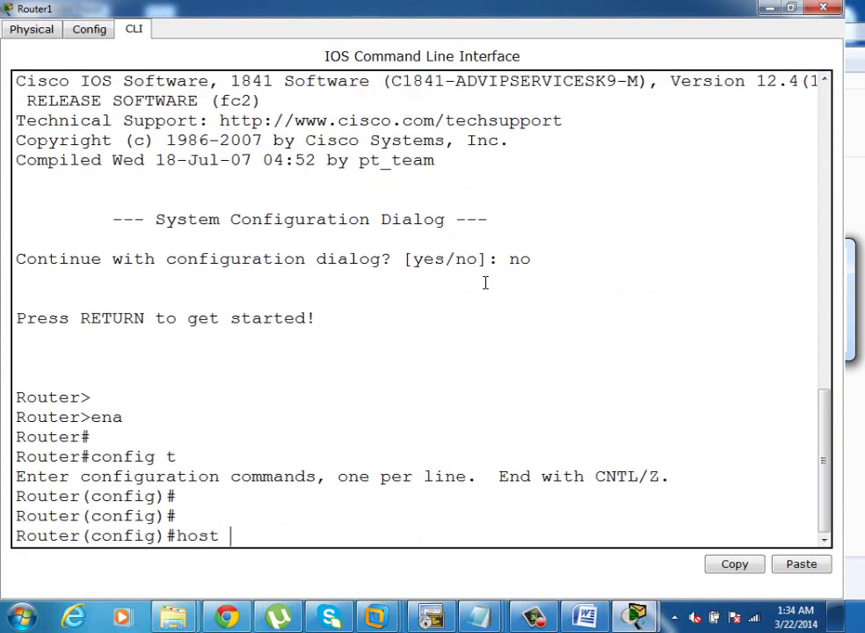
type(" R2")
key("Return")
- Give FastEthernet0/1 address 192.168.20.2 255.255.255.0 and enable it with no shutdown
key("Return")
key("Return")
type("inter")
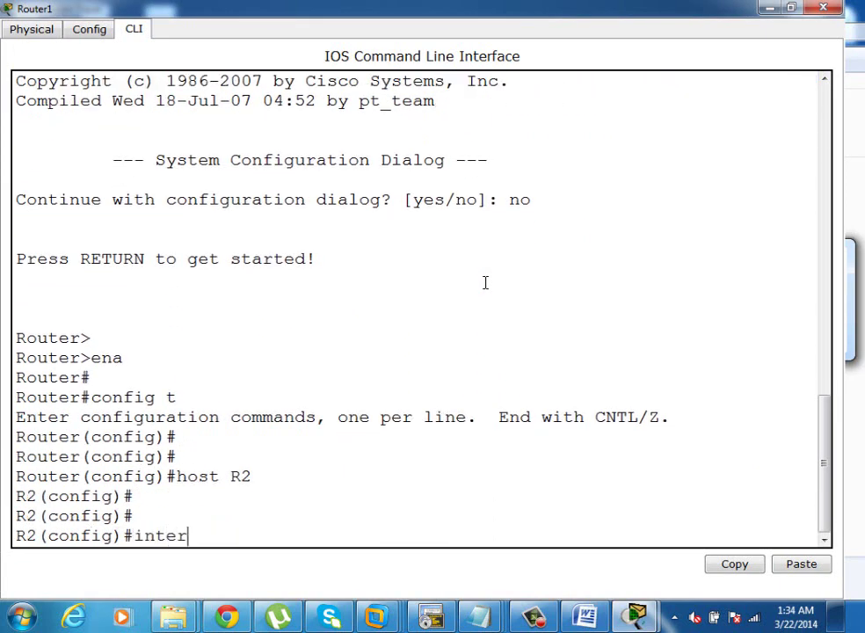
type(" f 0/1")
key("Return")
type("ip add")
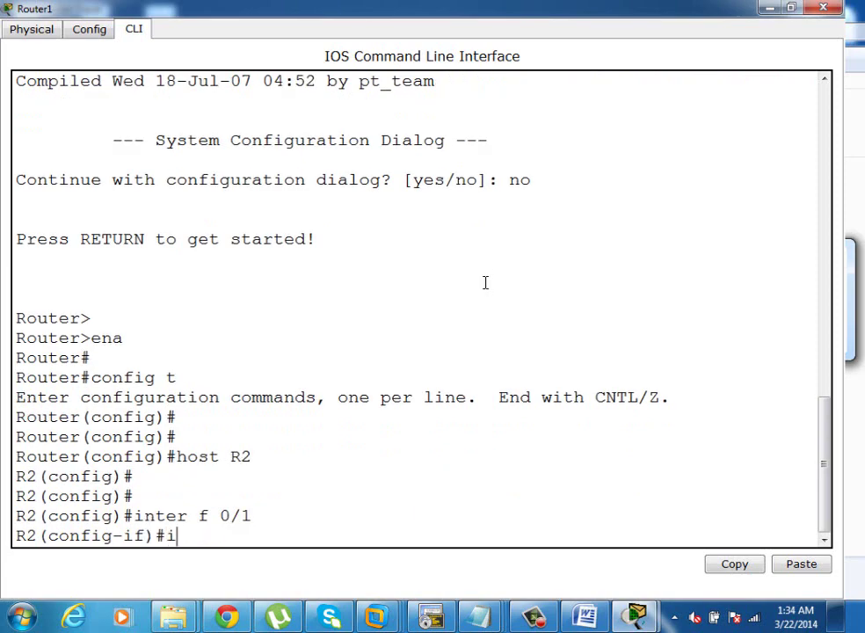
key("Tab")
type("192.1")
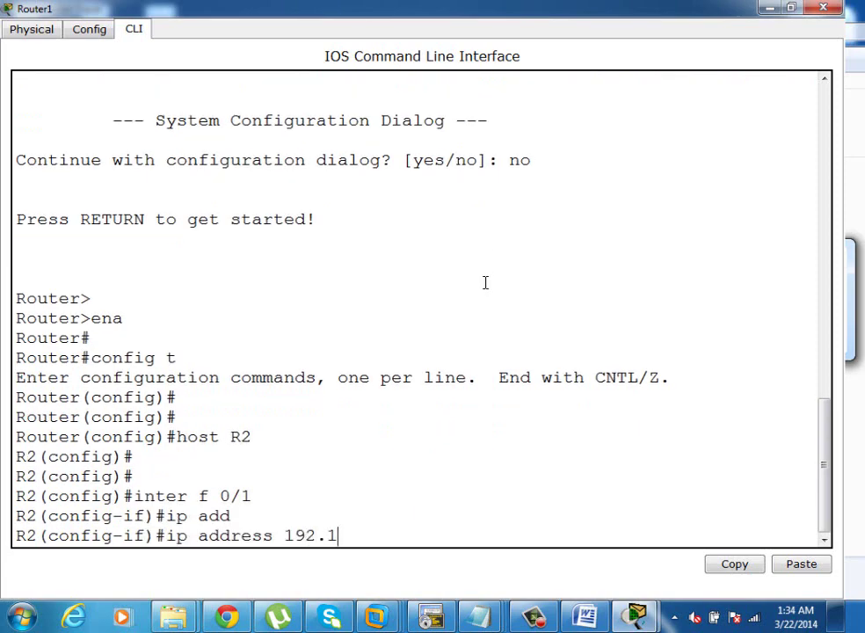
type("68.20.2 255.255.255.0")
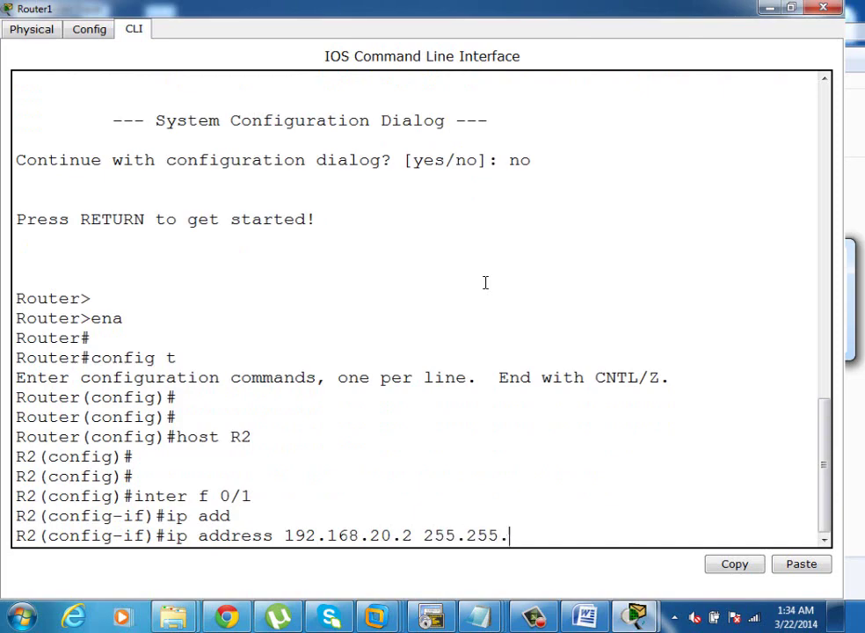
key("Return")
type("no d")
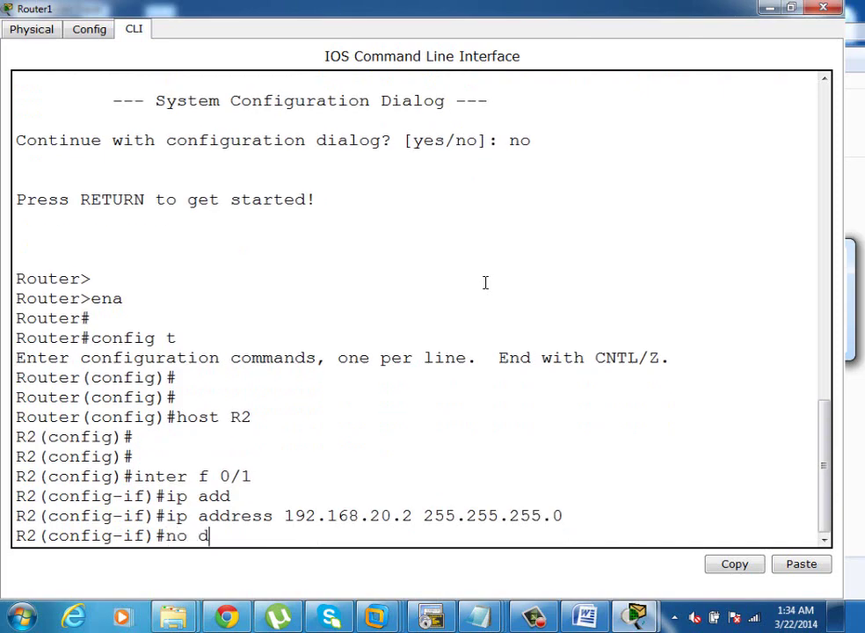
key("BackSpace")
type("sh")
key("Tab")
key("Return")
key("Return")
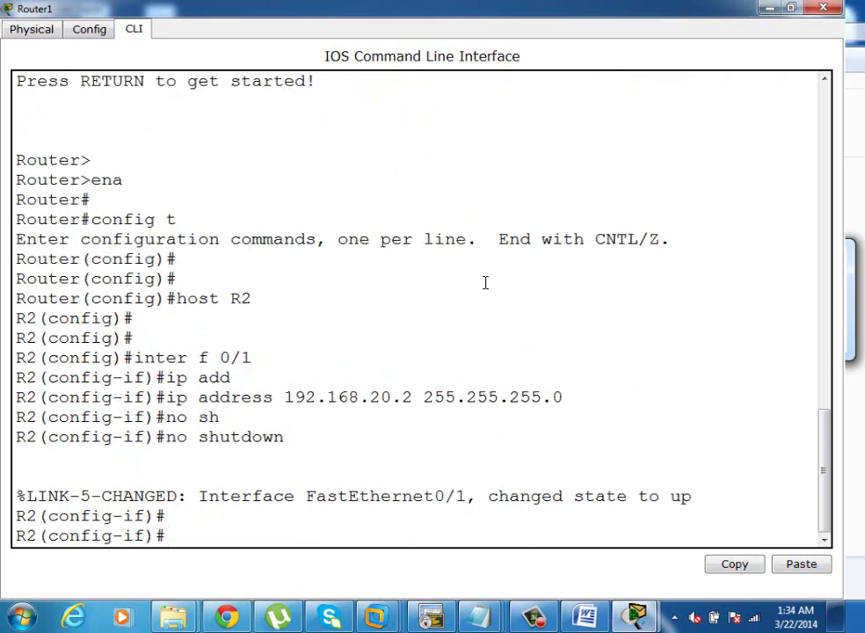
- Give FastEthernet0/0 address 192.168.30.1 255.255.255.0 and enable it with no shutdown
key("Return")
key("Return")
type("inter f 0/0")
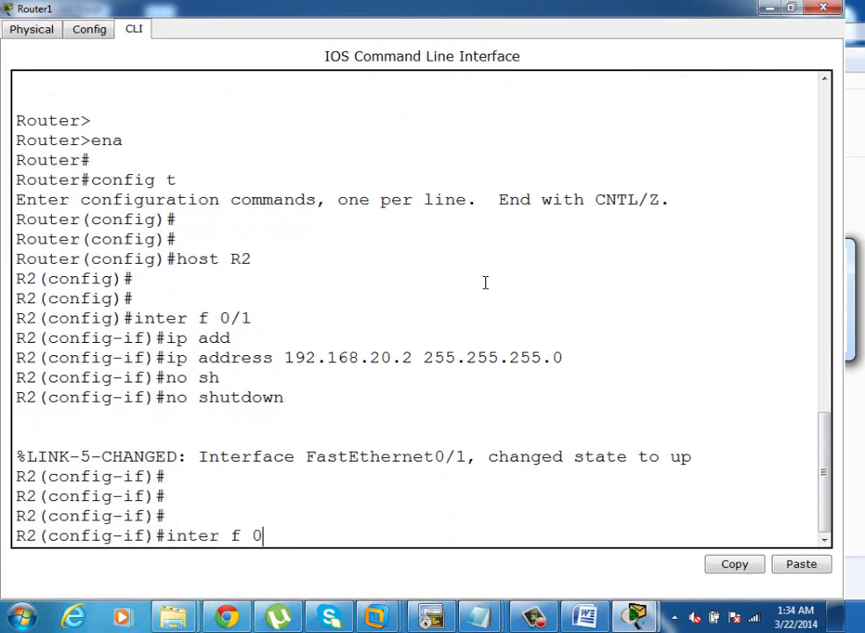
key("Return")
key("Return")
key("Return")
key("Up")
key("Up")
key("Up")
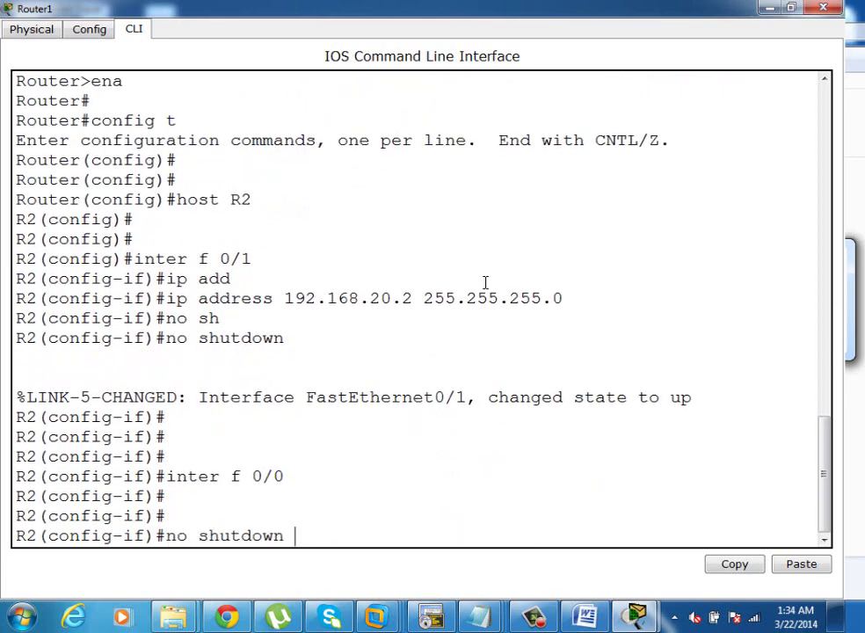
key("Left")
key("Left")
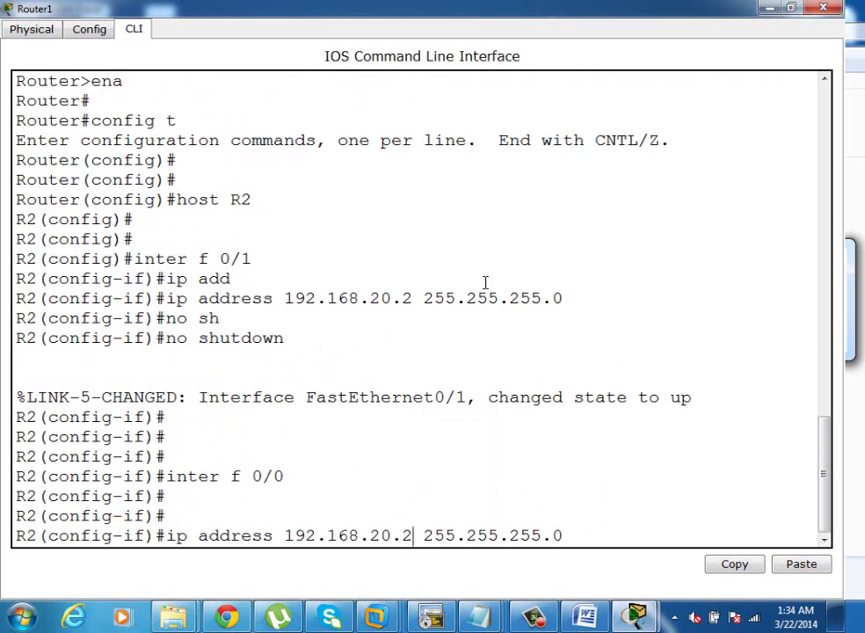
key("BackSpace")
key("BackSpace")
key("BackSpace")
key("BackSpace")
type("30")
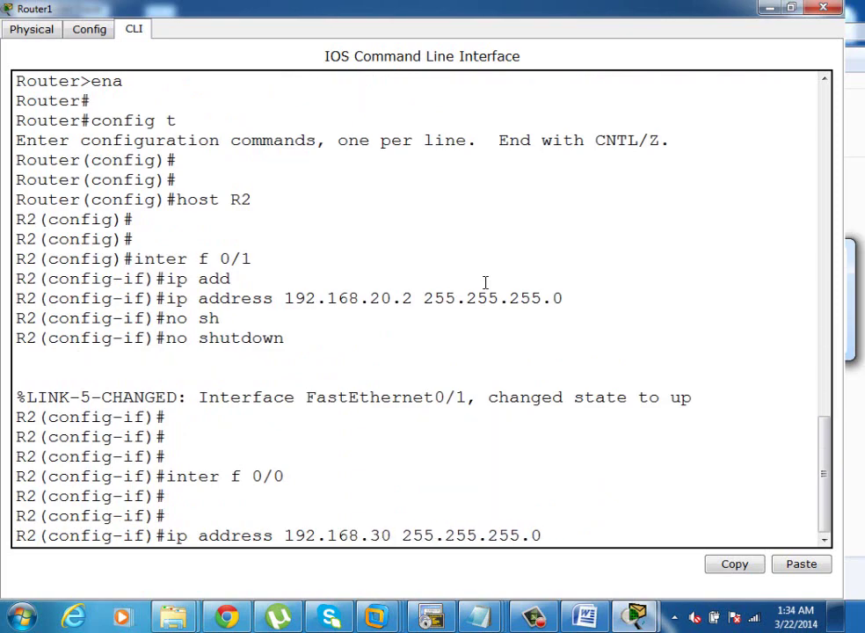
type(".1")
key("Return")
key("Return")
key("Return")
key("Return")
type("no sh")
key("Tab")
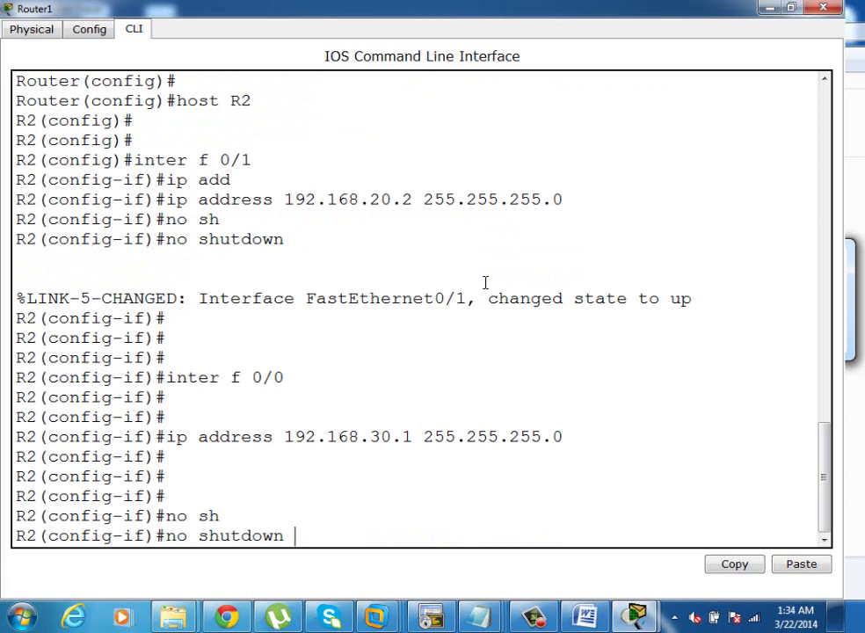
- Exit configuration mode and save R2's configuration with wr me
key("Return")
key("Return")
key("Return")
key("ctrl+z")
key("Return")
key("Return")
type("wr")
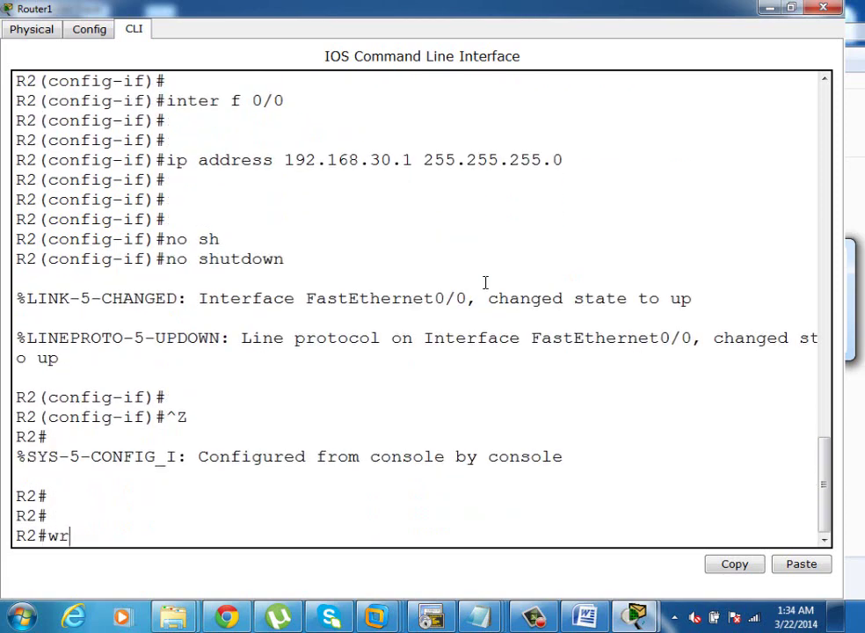
type(" me")
- Switch back to the router console and display the routing table with show ip route
key("Return")
key("Return")
key("Return")
key("alt+Tab")
type("sh ip ro")
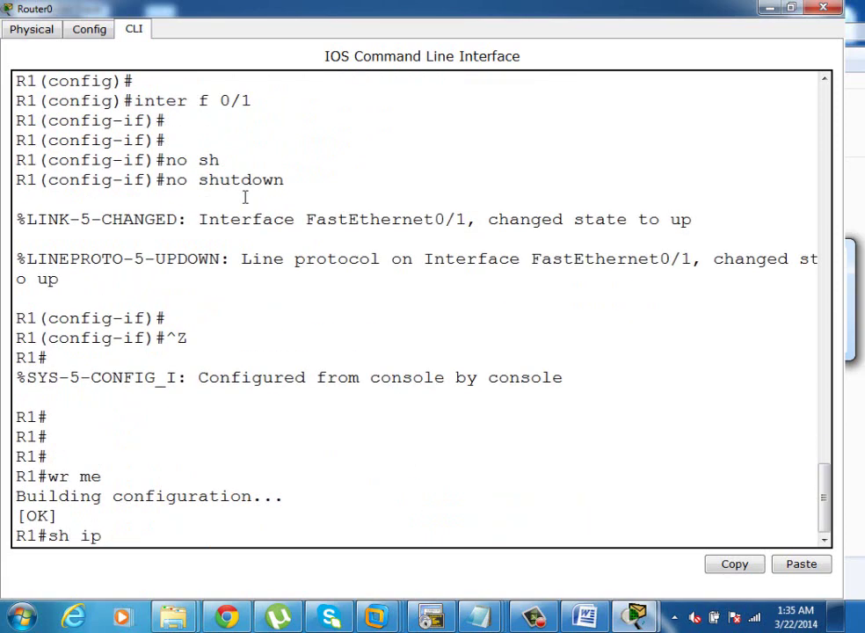
key("Tab")
key("Return")
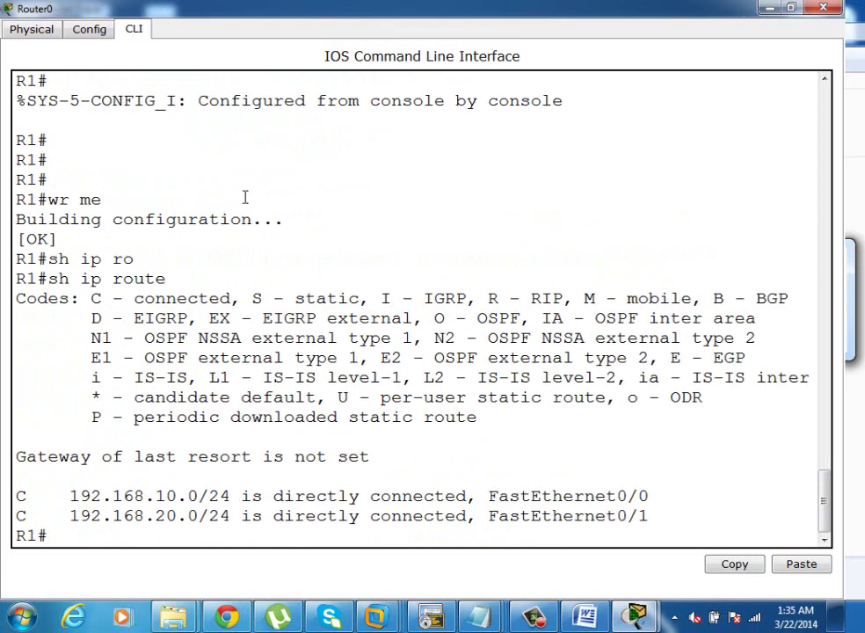
- Enter global configuration mode and start OSPF process 1 on Router0
type("config t")
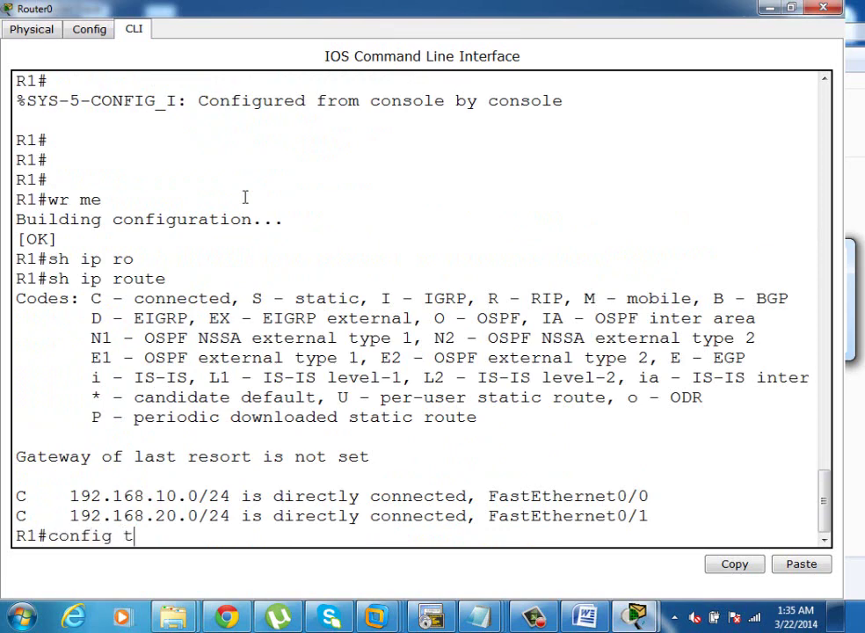
key("Return")
key("Return")
key("Return")
type("router os")
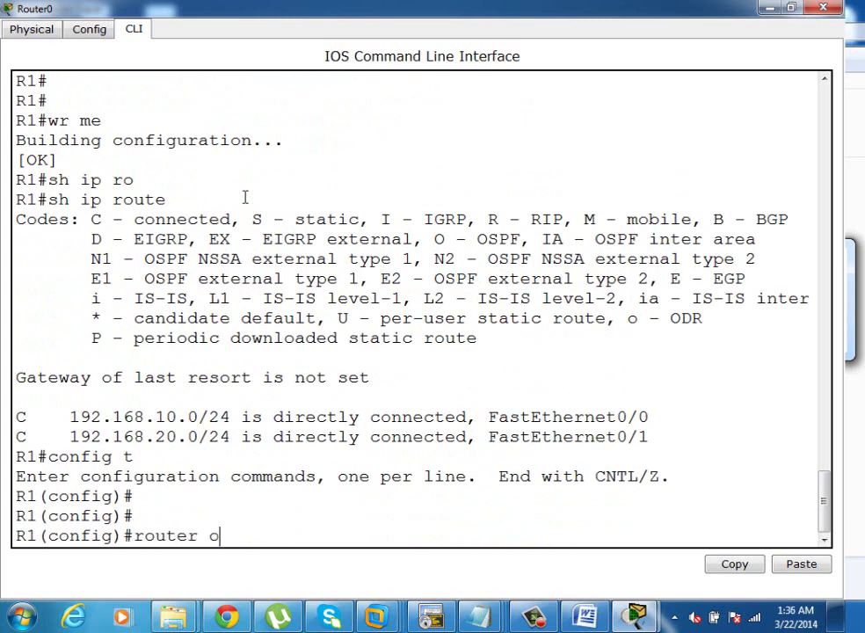
key("Tab")
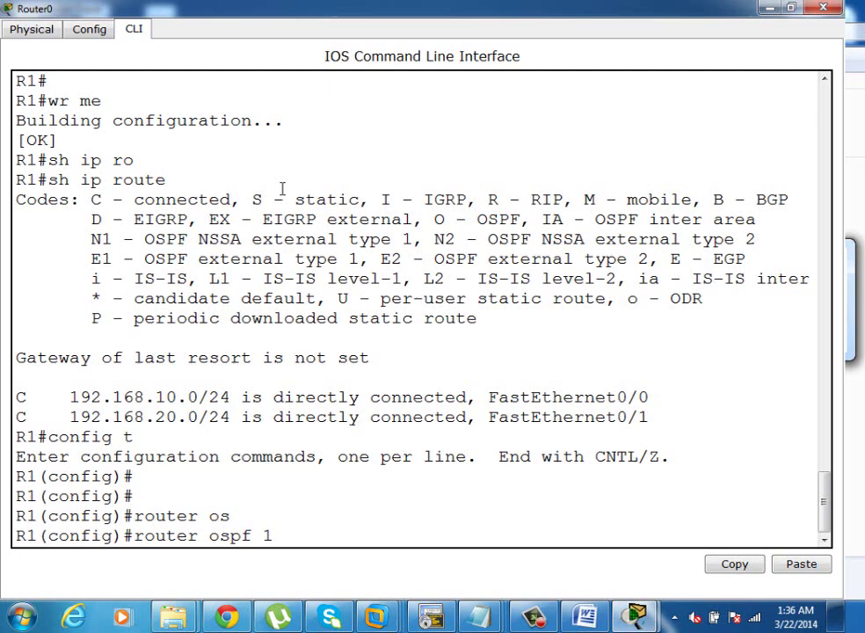
type("1")
key("Return")
key("Return")
- Advertise network 192.168.10.0 with wildcard 0.0.0.255 in OSPF area 0
type("net")
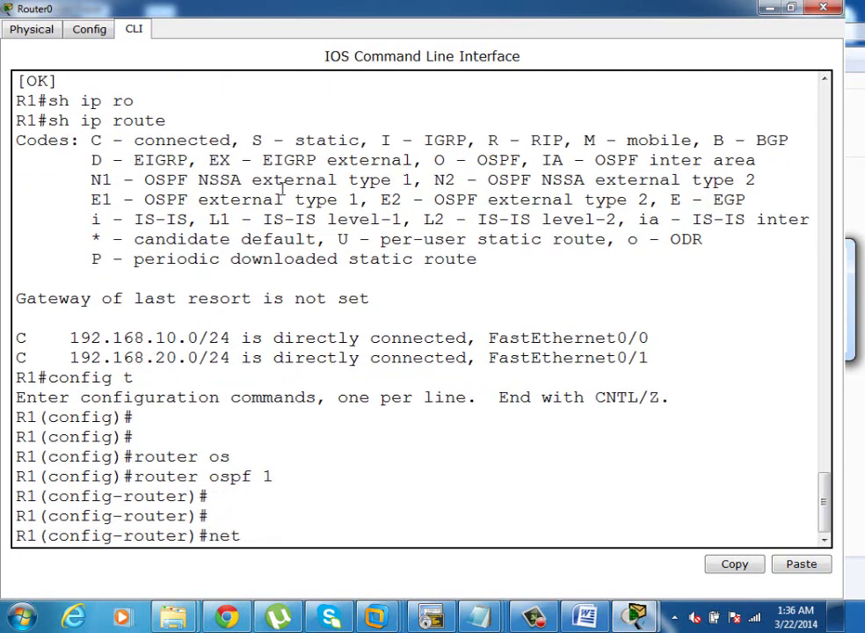
type("wo")
key("Tab")
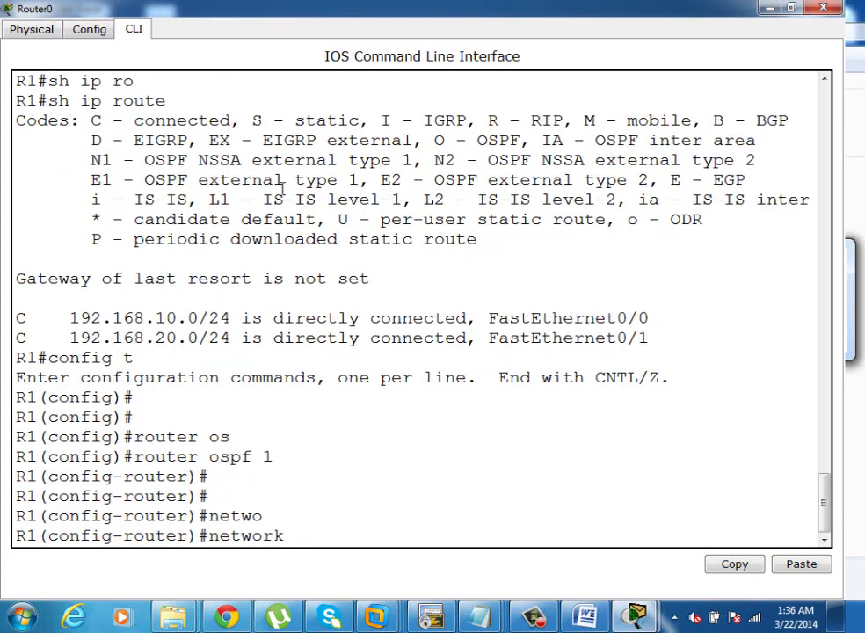
type("192.168.10.0")
key("Return")
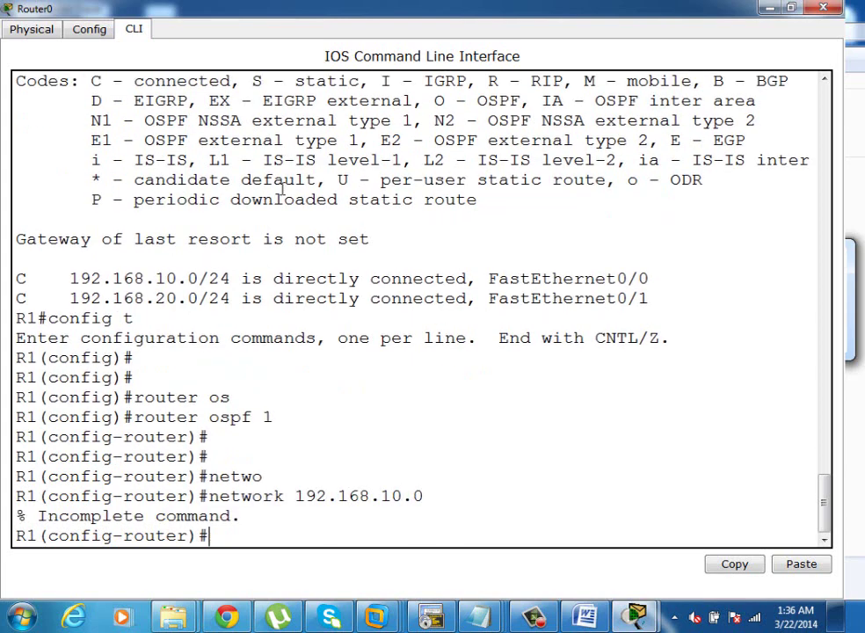
key("Up")
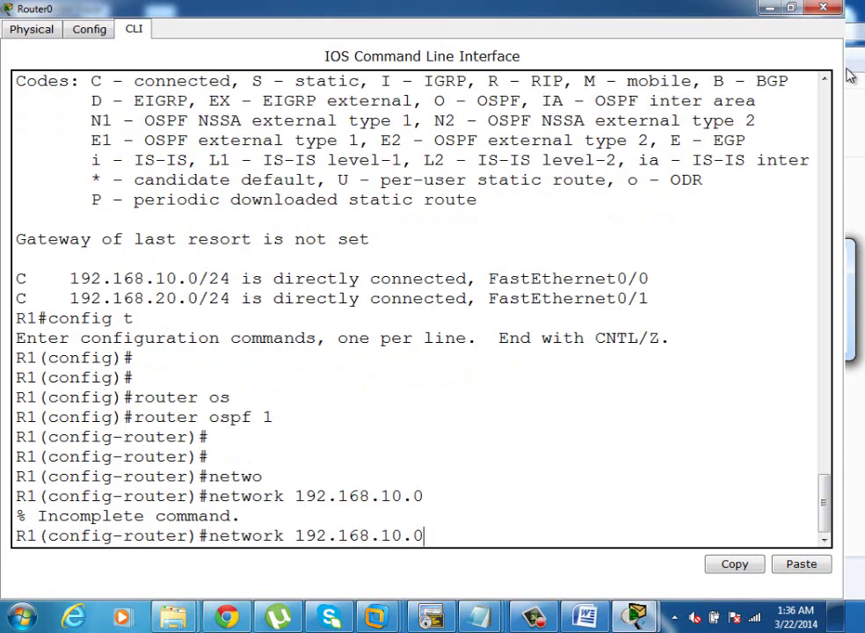
type("?")
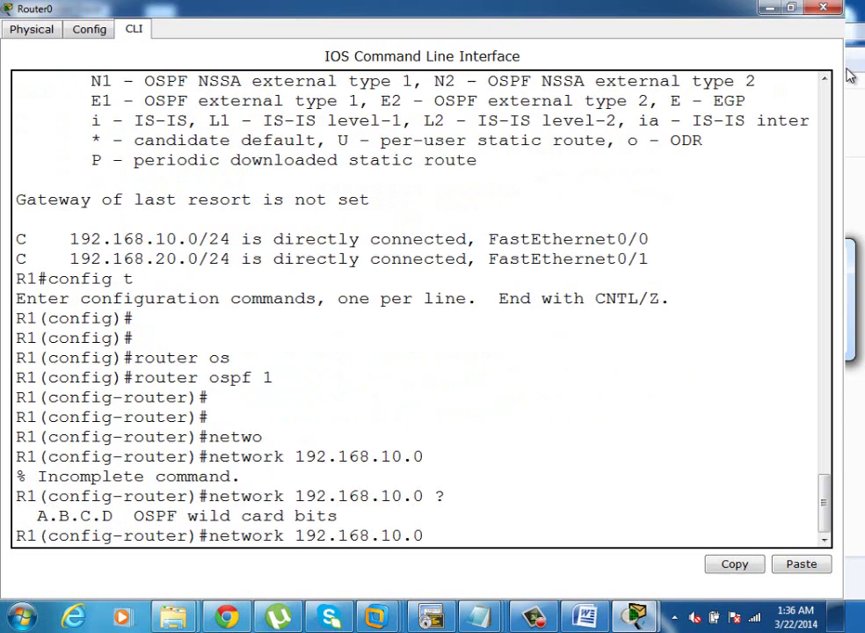
type("0.0.0.255")
key("Return")
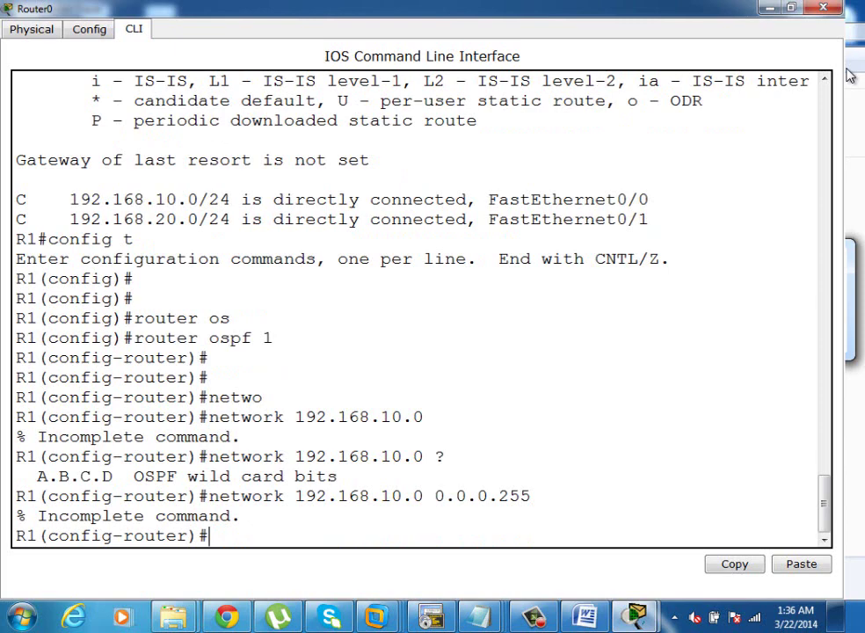
key("Up")
type("?")
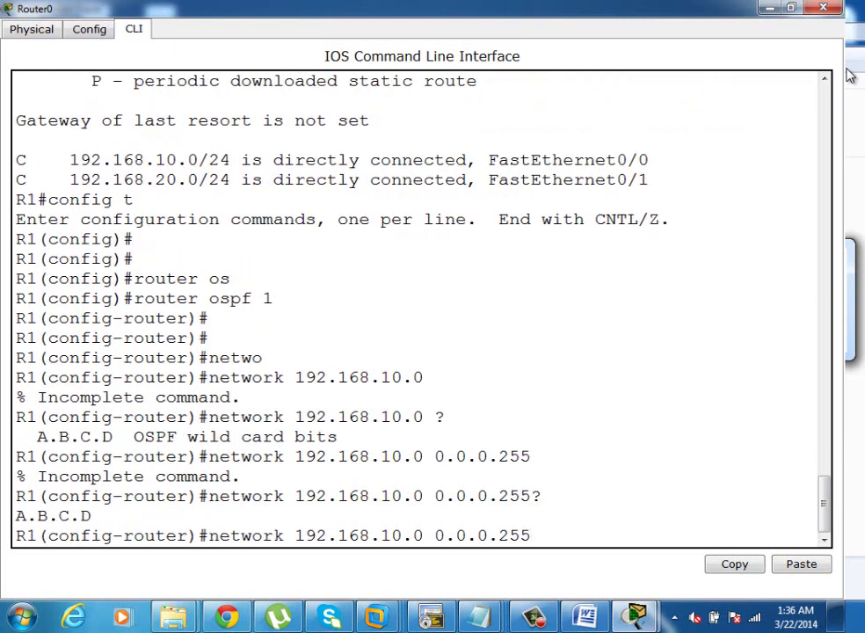
type(" ?")
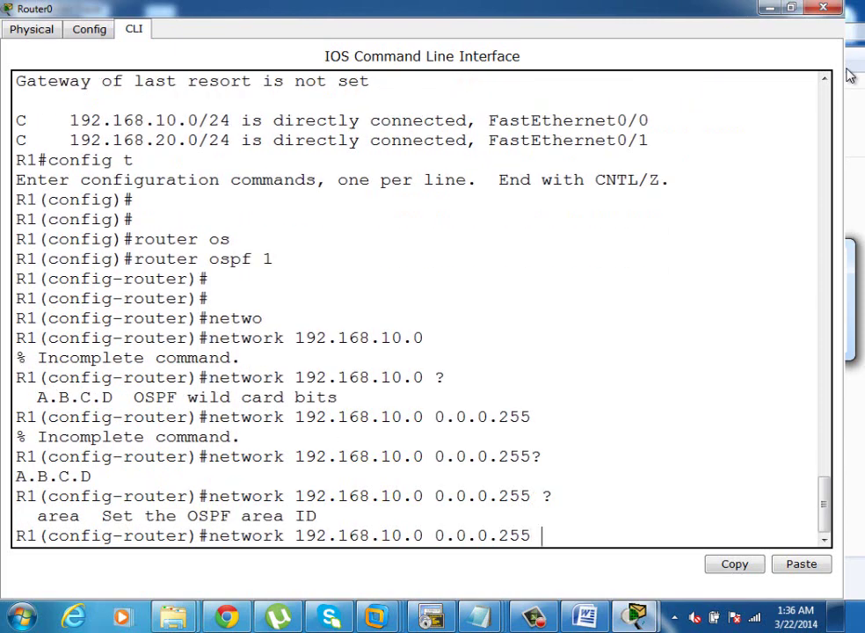
type("ar")
key("Tab")
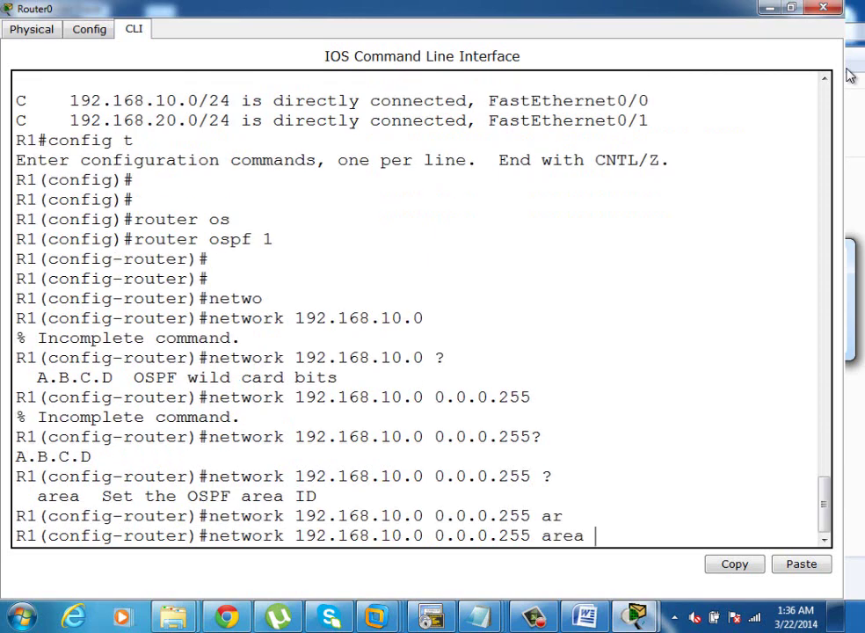
type("0")
key("Return")
key("Return")
key("Return")
key("Return")
key("Return")
- Add network 192.168.20.0 0.0.0.255 to area 0 and save the configuration with wr me
key("Up")
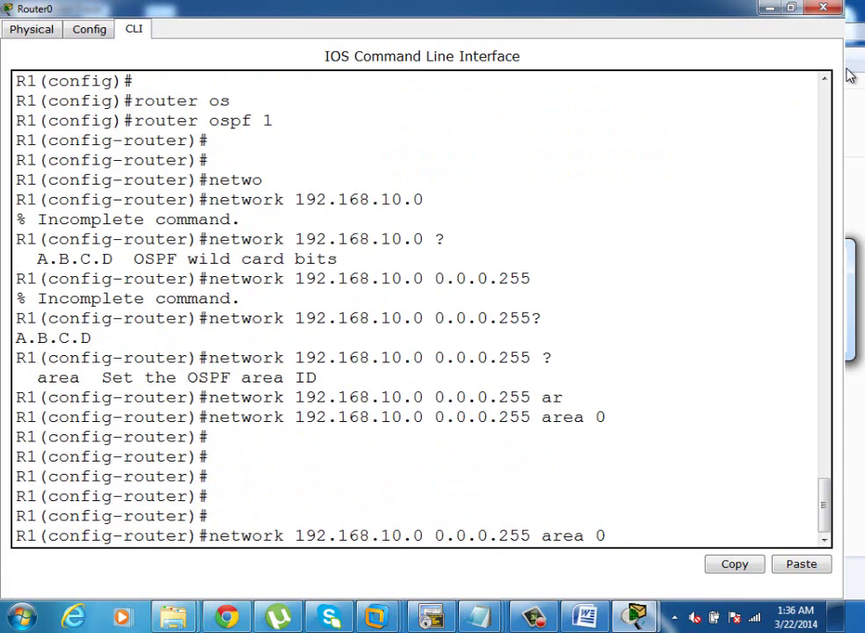
key("BackSpace")
type("2")
key("Return")
key("Return")
key("Return")
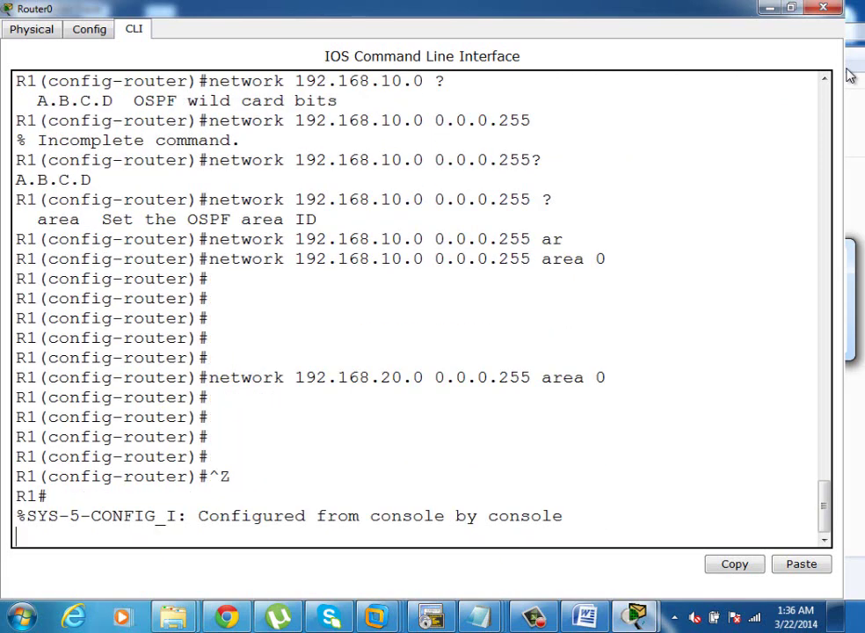
key("Return")
type("wr me")
key("Return")
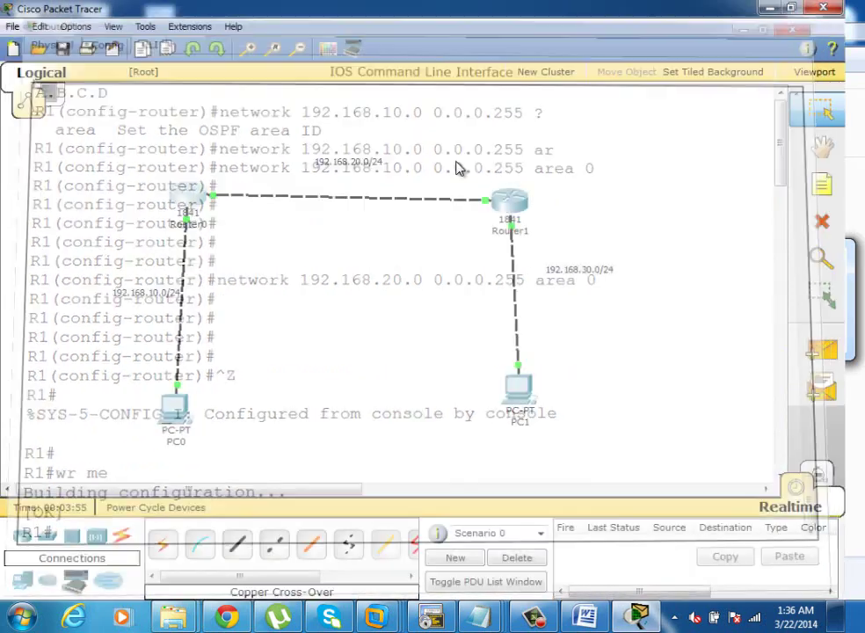
- Close Router0's console and bring up Router1's CLI maximised with a fresh prompt
left_click(823, 8)
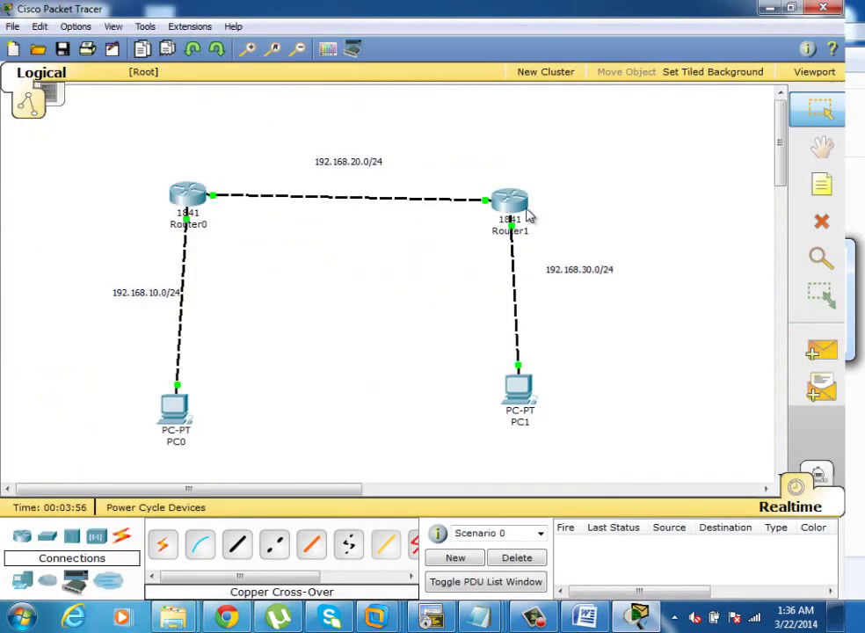
left_click(511, 201)
double_click(156, 68)
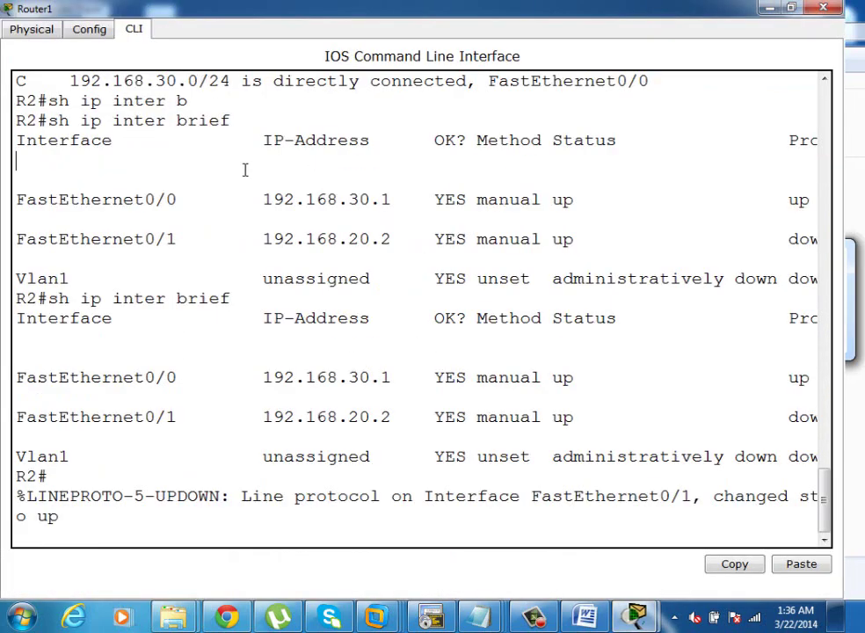
key("Return")
key("Return")
key("Return")
key("Return")
- Enter global configuration mode on Router1 and begin the router ospf command
type("confi")
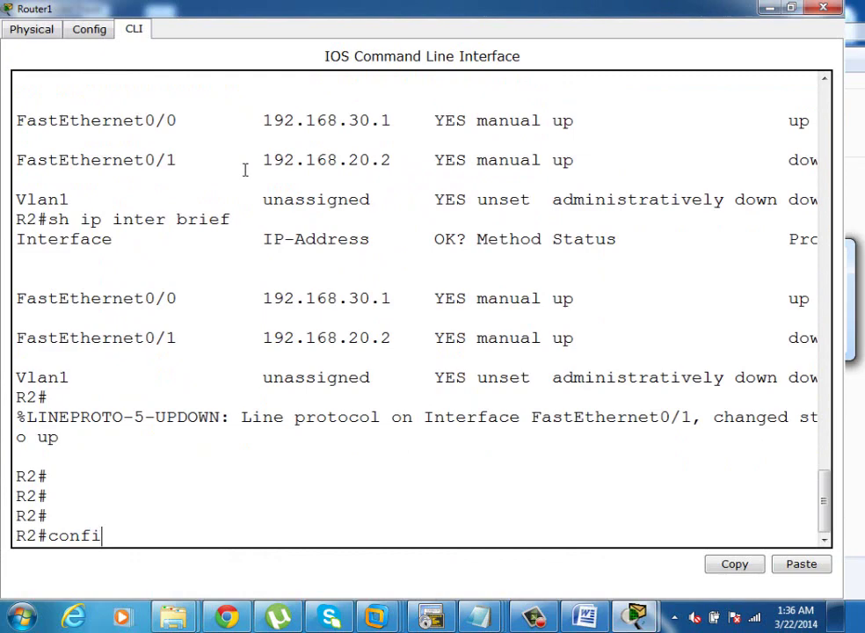
type("g t")
key("Return")
key("Return")
key("Return")
type("rou")
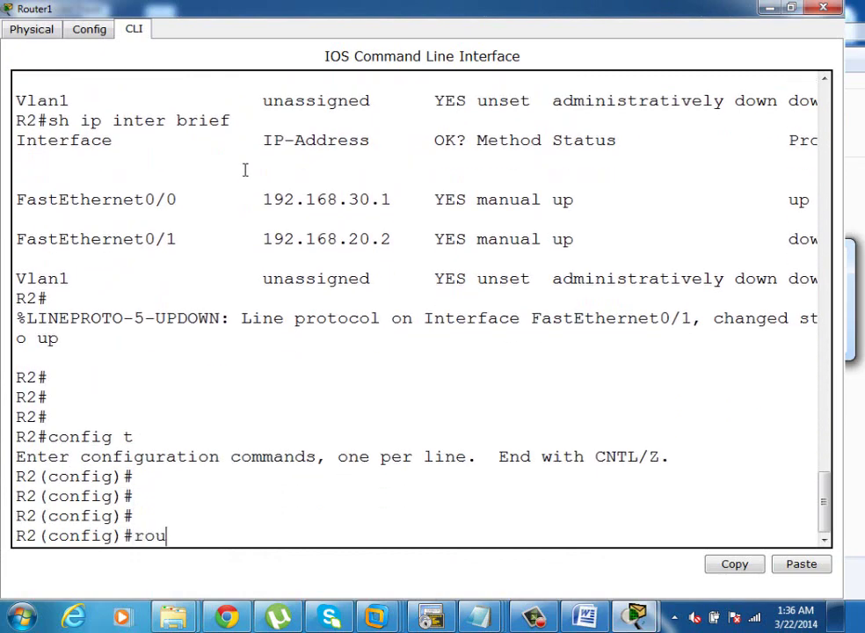
type("ter os")
key("Tab")
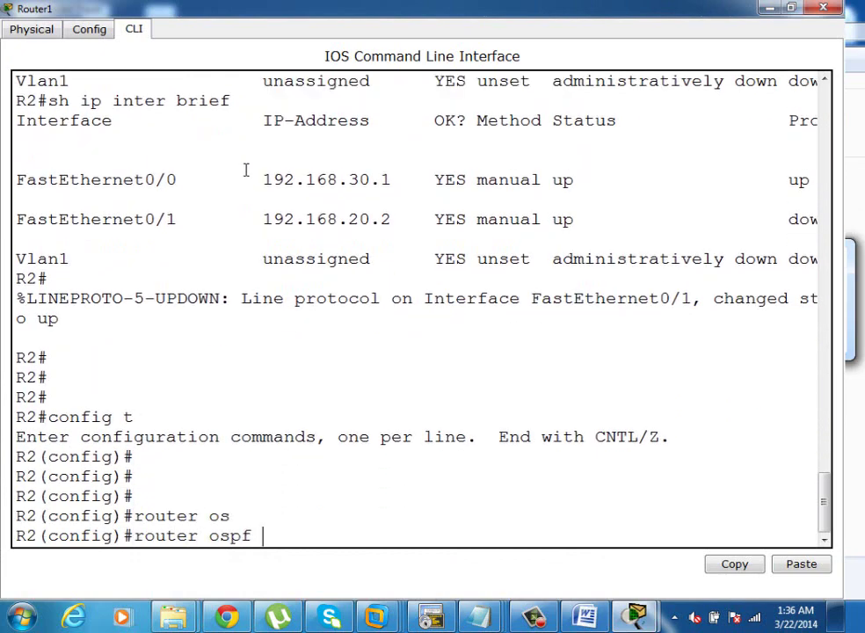
type("1")
key("BackSpace")
- Correct the process number to 100, start OSPF 100, and begin the 192.168.20.0 network statement
type("2")
type("00")
key("BackSpace")
key("BackSpace")
key("BackSpace")
type("100")
key("Return")
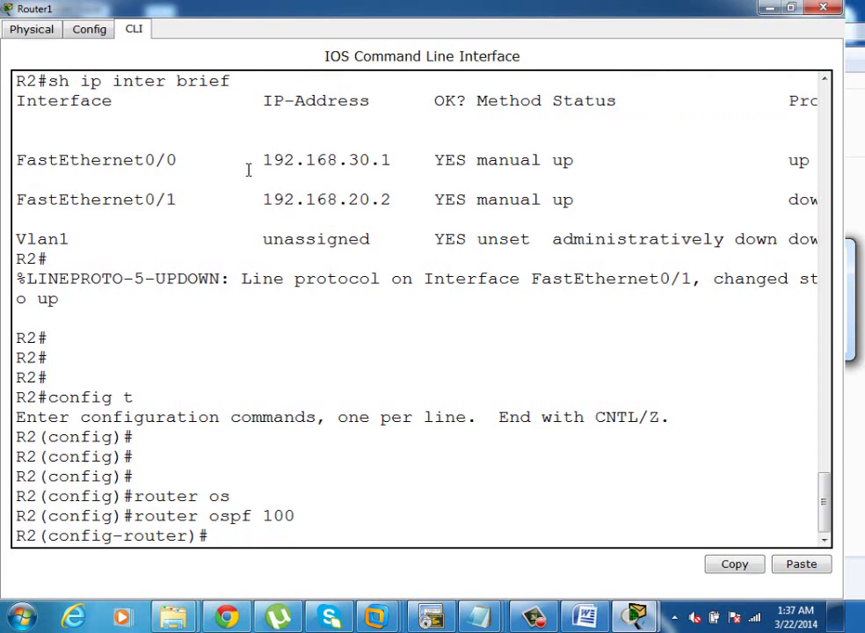
type("net 192.16")
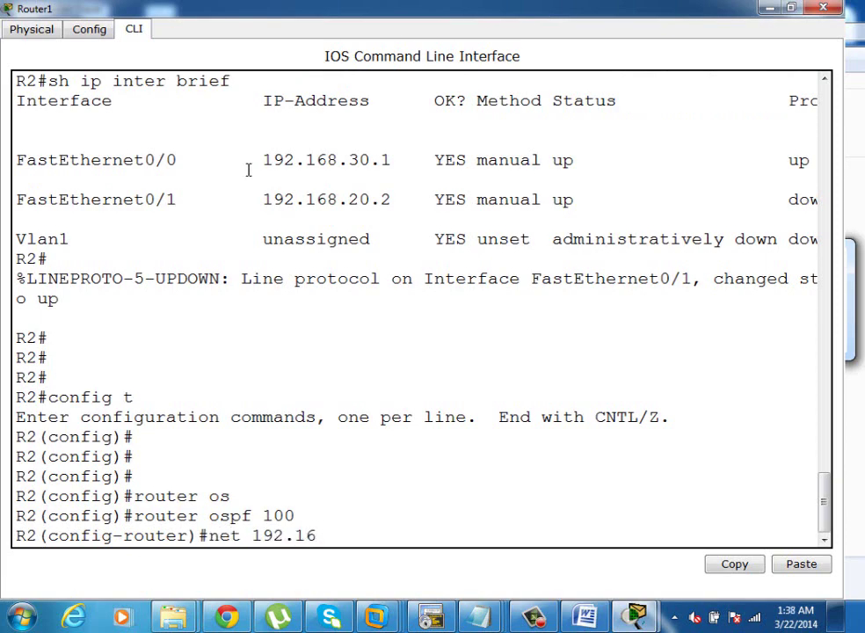
type("8.20.0 0.0.0.are")
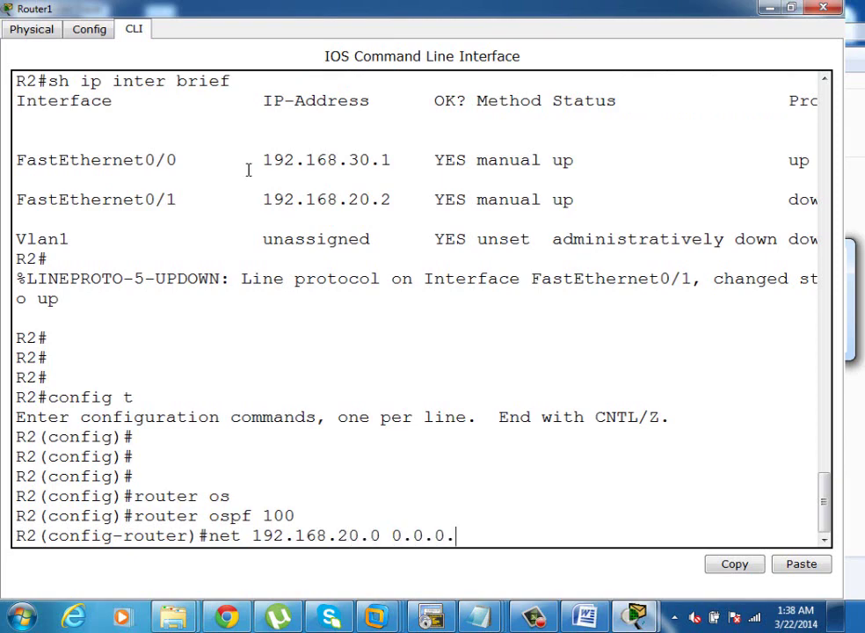
- Finish advertising 192.168.20.0 with wildcard 0.0.0.255 in area 0
key("BackSpace")
key("BackSpace")
key("BackSpace")
type("0 ar")
key("BackSpace")
key("BackSpace")
key("BackSpace")
key("BackSpace")
type("255 ar")
key("Tab")
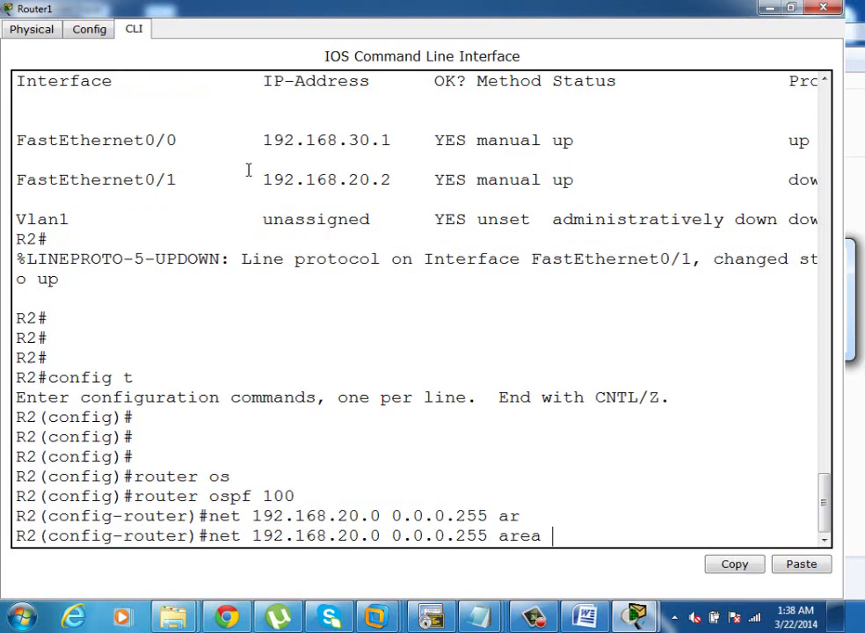
type("0")
key("Return")
- Add 192.168.30.0 0.0.0.255 to area 0, confirm the FULL adjacency, and exit configuration mode
key("Up")
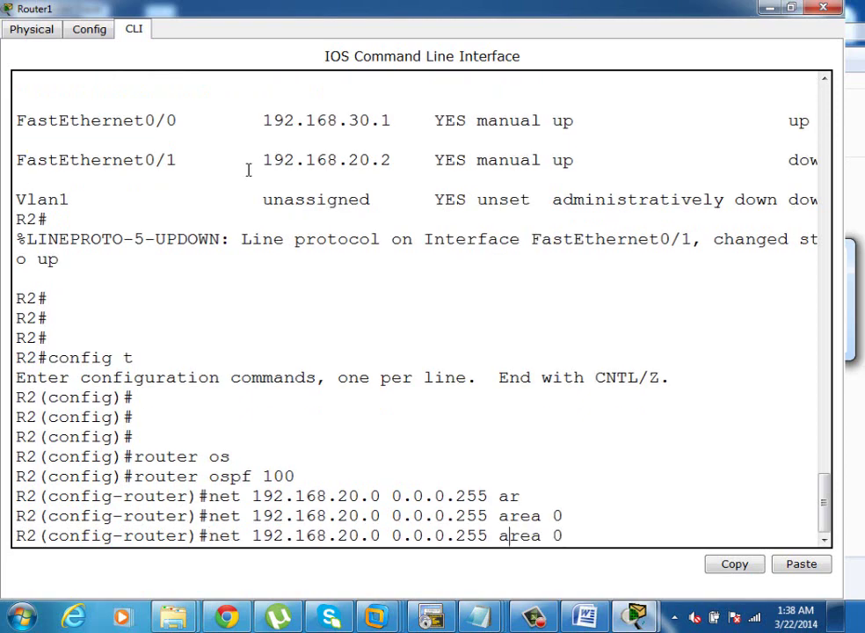
key("Delete")
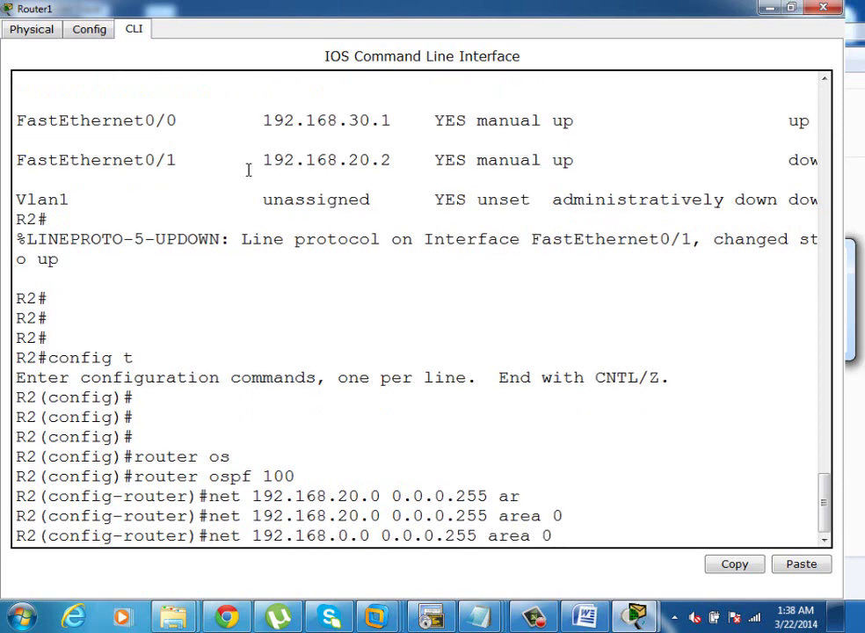
type("3")
key("Return")
key("Return")
key("Return")
key("Return")
key("Return")
key("Return")
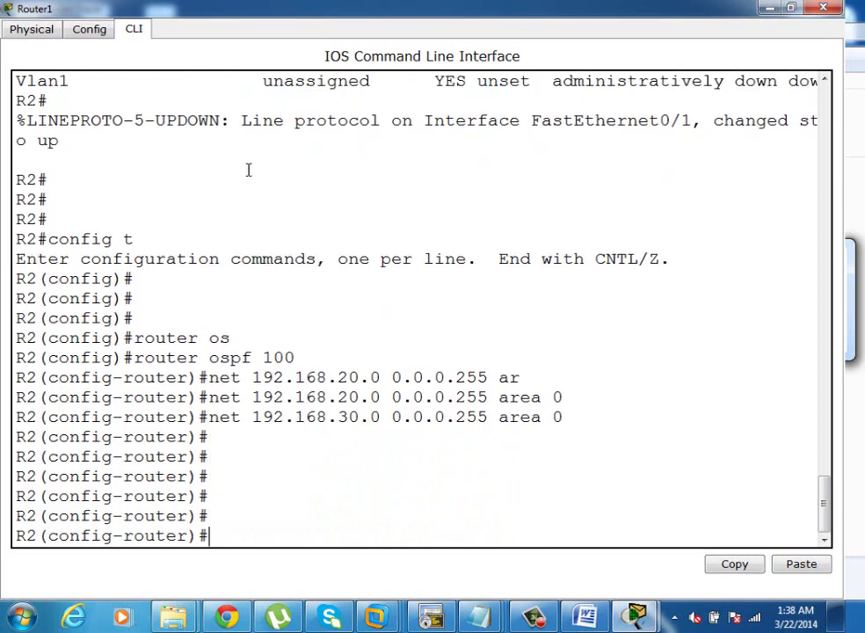
key("Return")
key("Return")
key("Return")
key("Return")
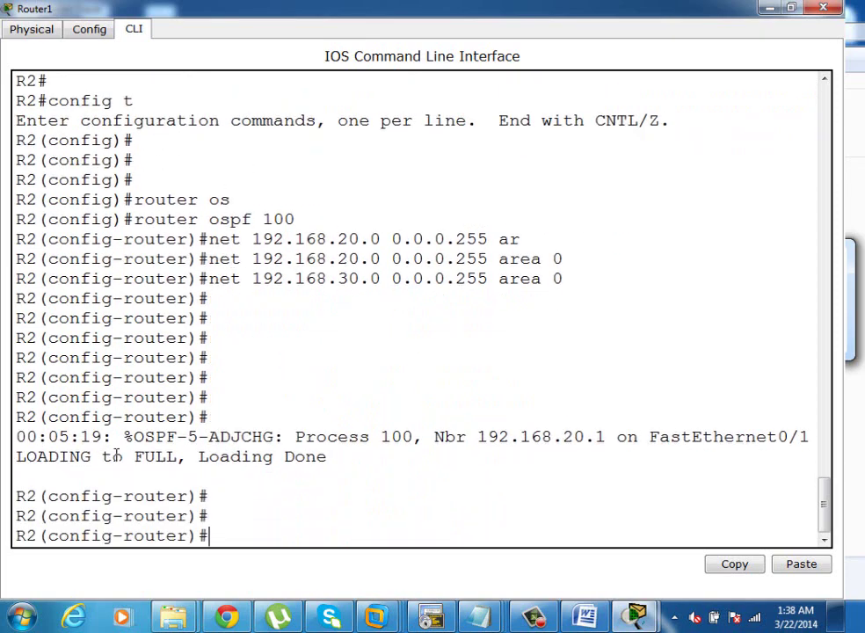
left_click_drag(200, 456, 327, 458)
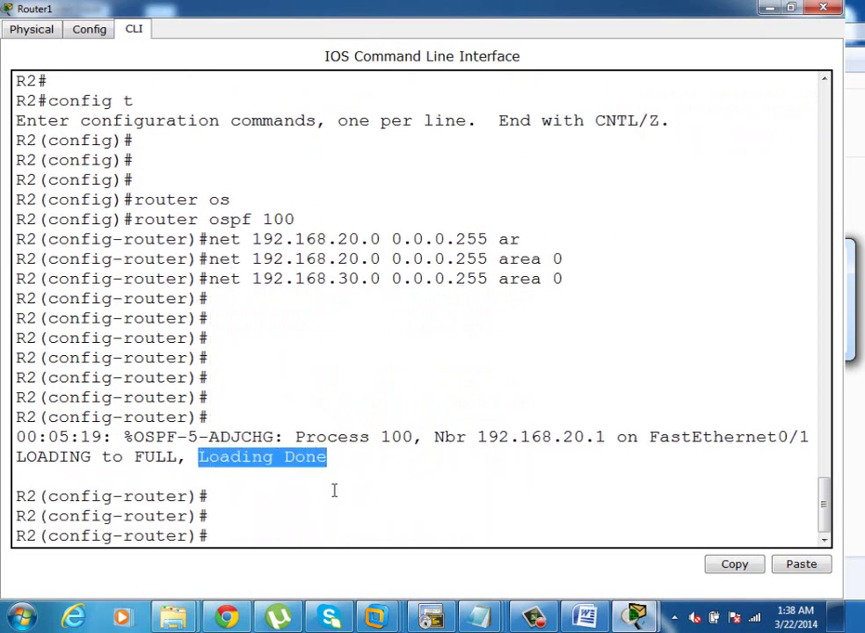
key("ctrl+z")
key("Return")
key("Return")
key("Return")
key("Return")
key("Return")
key("Return")
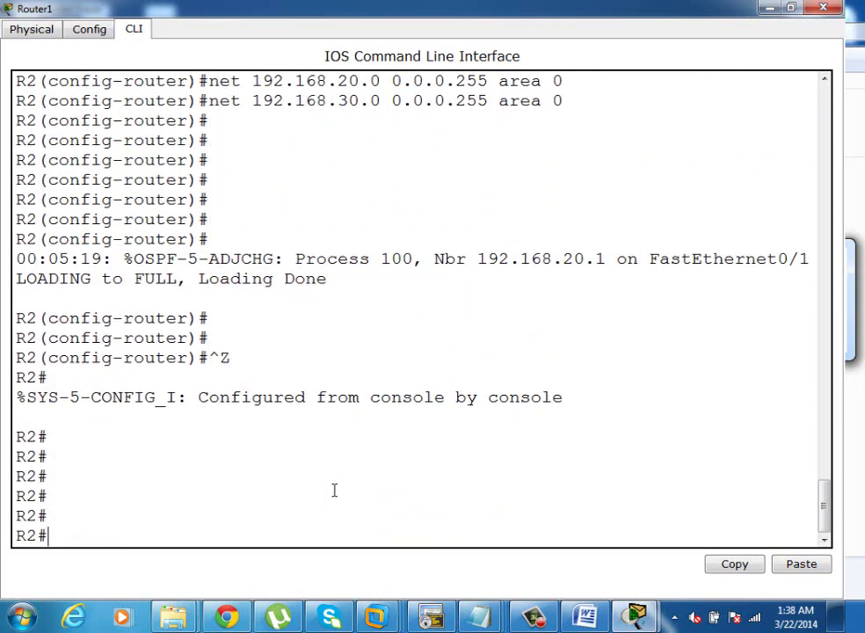
- Display Router1's routing table with show ip route
type("sh ip ro")
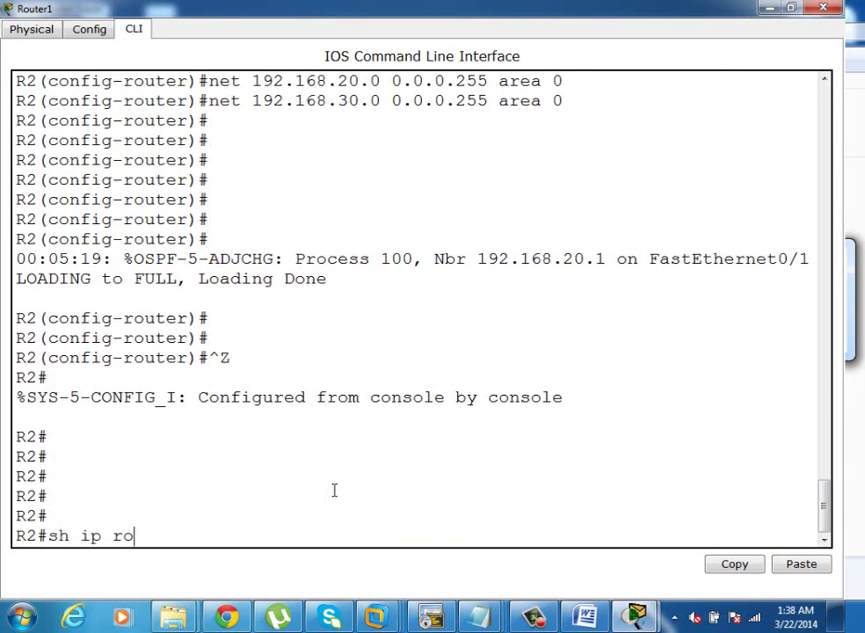
key("Tab")
key("Return")
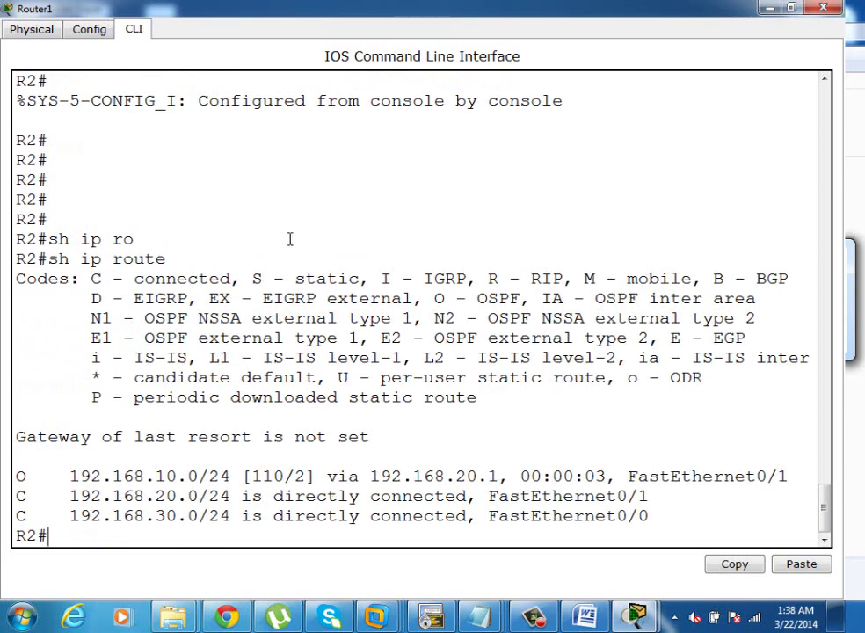
- Show Router1's OSPF database and highlight Process ID 100 and the area 0 link states
type("sh ip os")
key("Tab")
type("da")
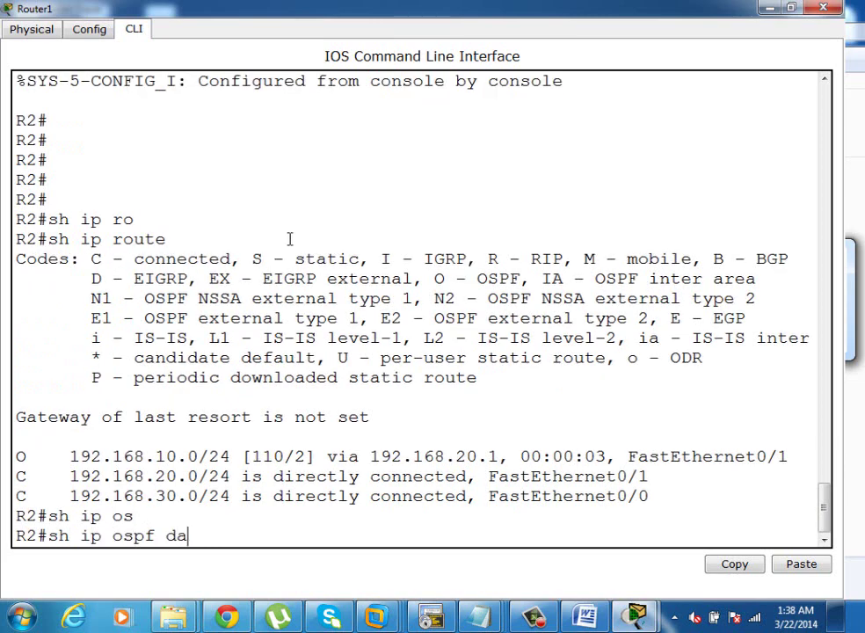
key("Tab")
key("Return")
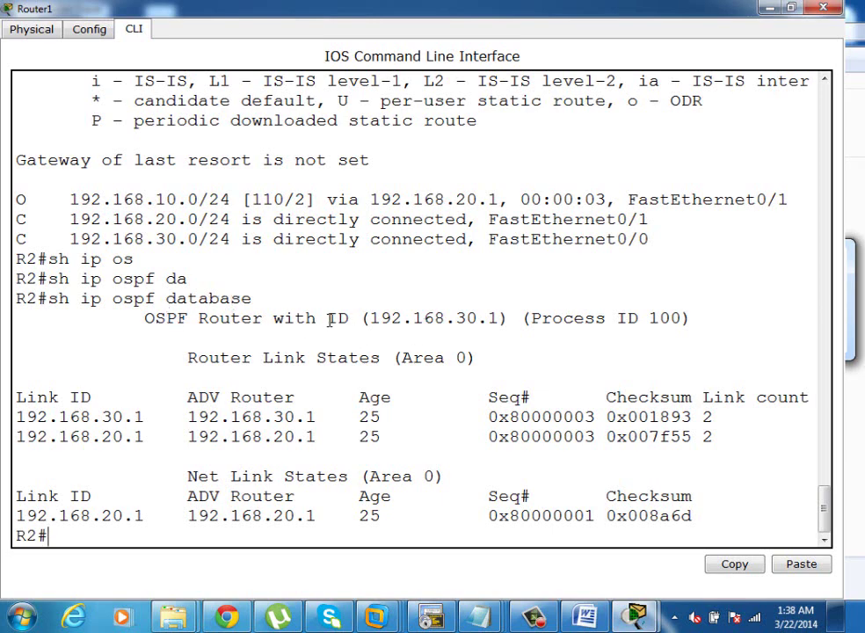
left_click(538, 333)
left_click_drag(692, 318, 518, 319)
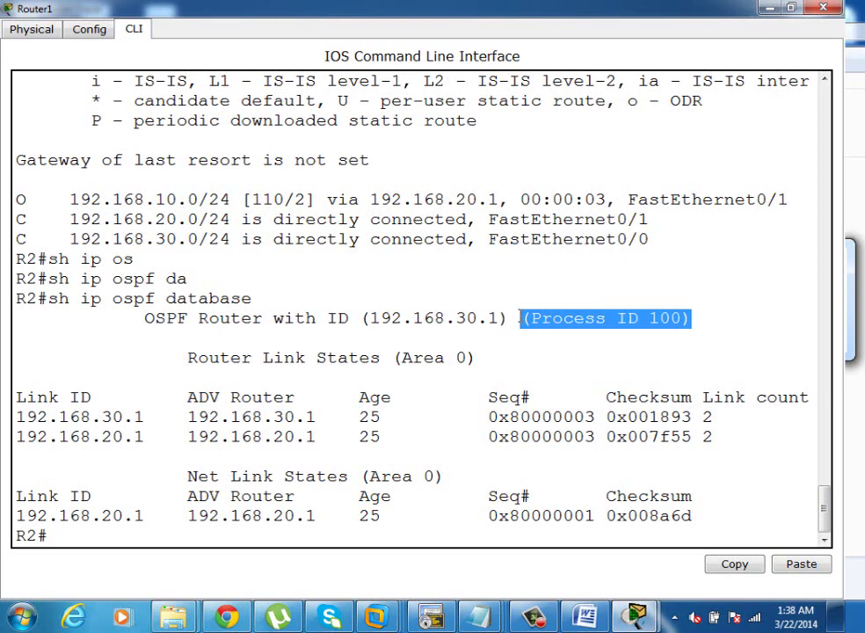
left_click_drag(60, 361, 762, 525)
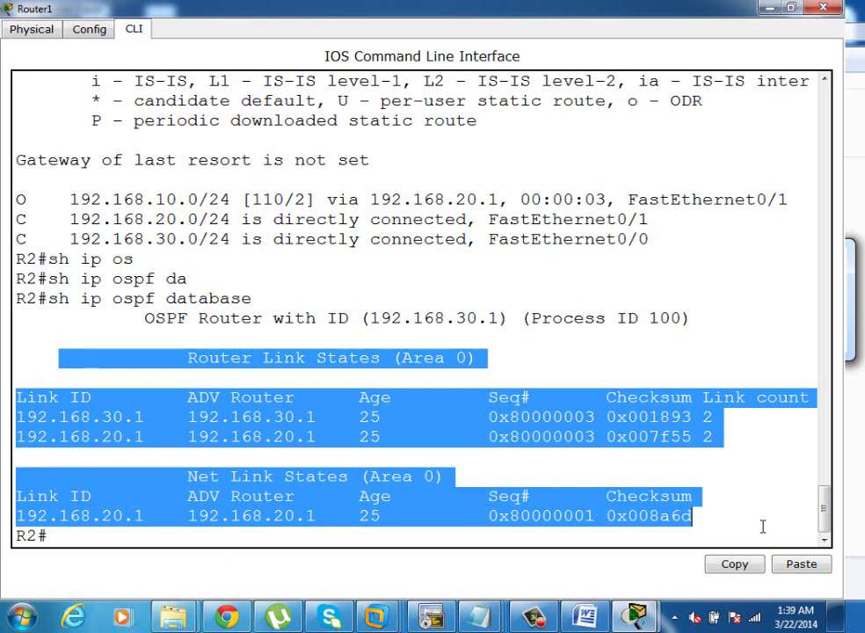
key("Return")
- Close Router1's console and bring up Router0's console maximised
left_click(839, 8)
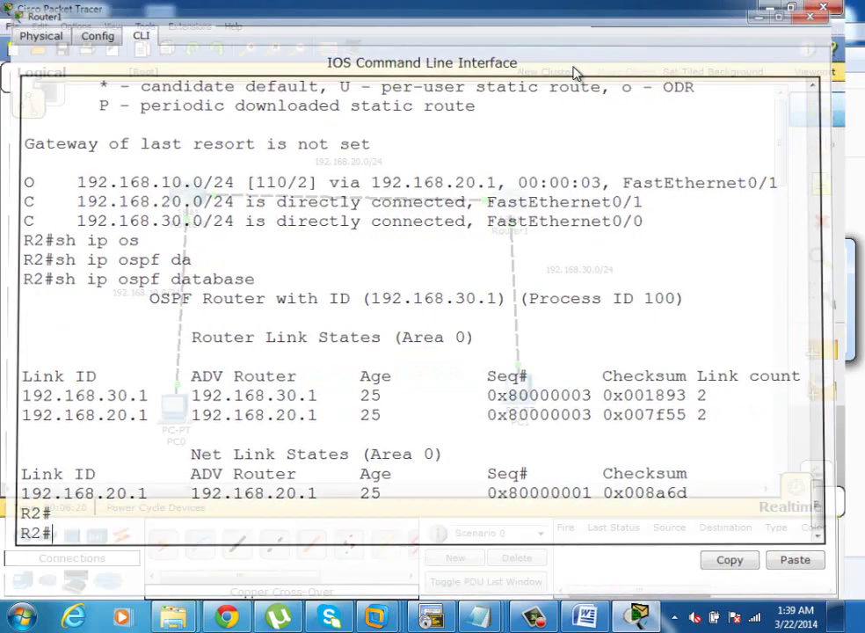
left_click(185, 190)
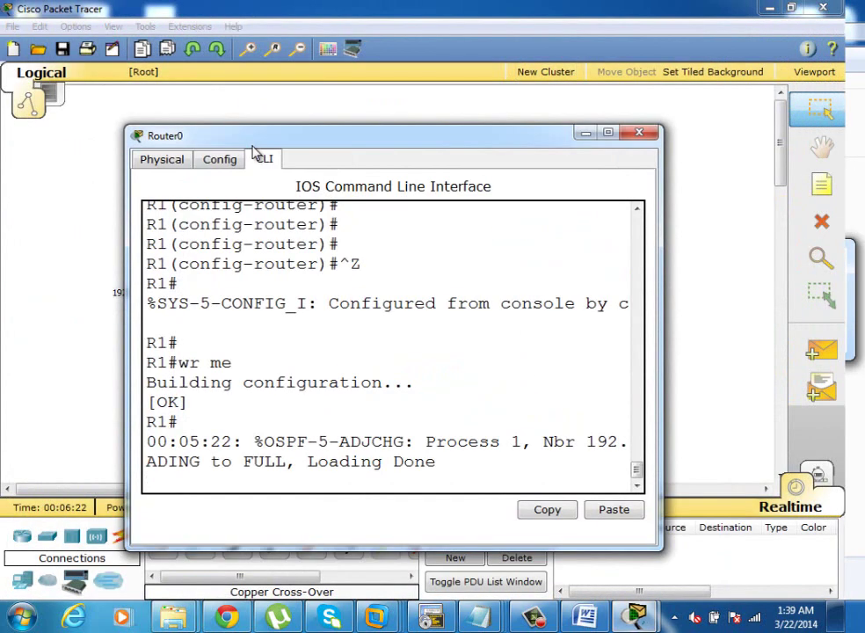
double_click(252, 143)
key("Return")
key("Return")
key("Return")
key("Return")
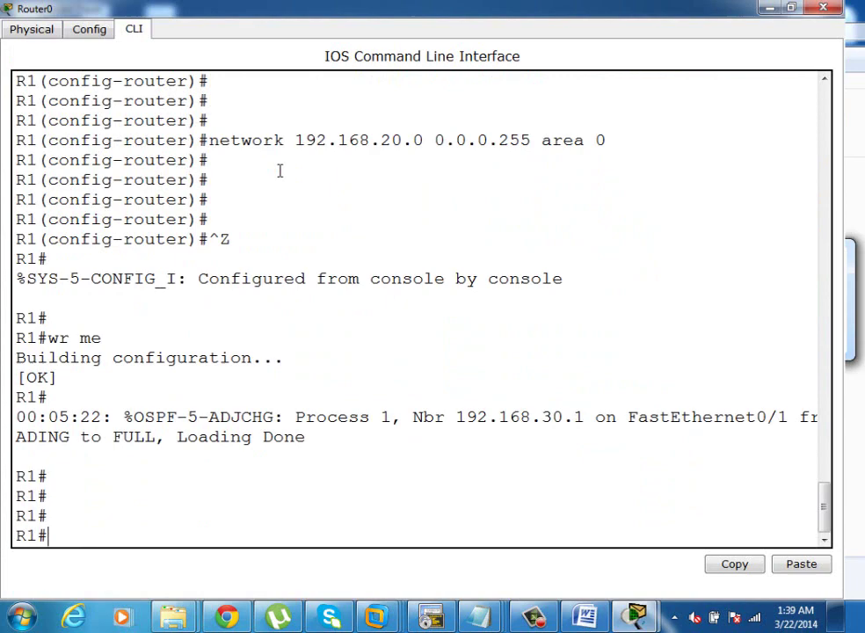
key("Return")
- Show Router0's OSPF database and highlight its Process ID 1
type("sh ip os")
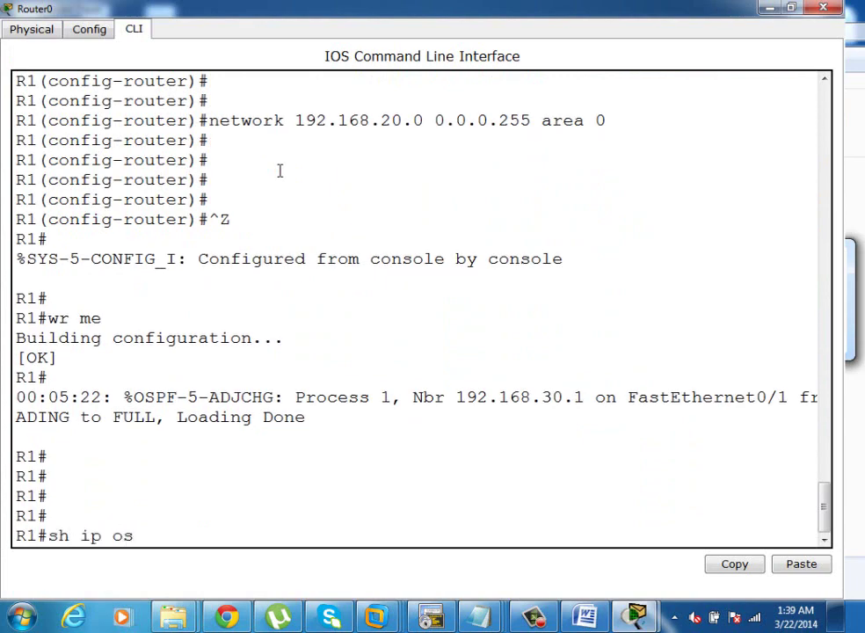
key("Tab")
type("da")
key("Tab")
key("Return")
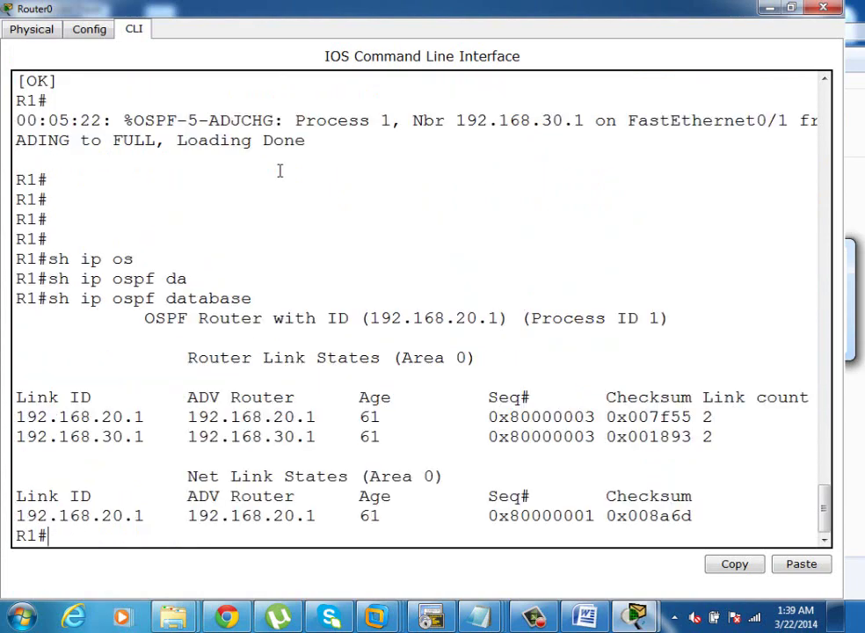
left_click_drag(671, 319, 498, 319)
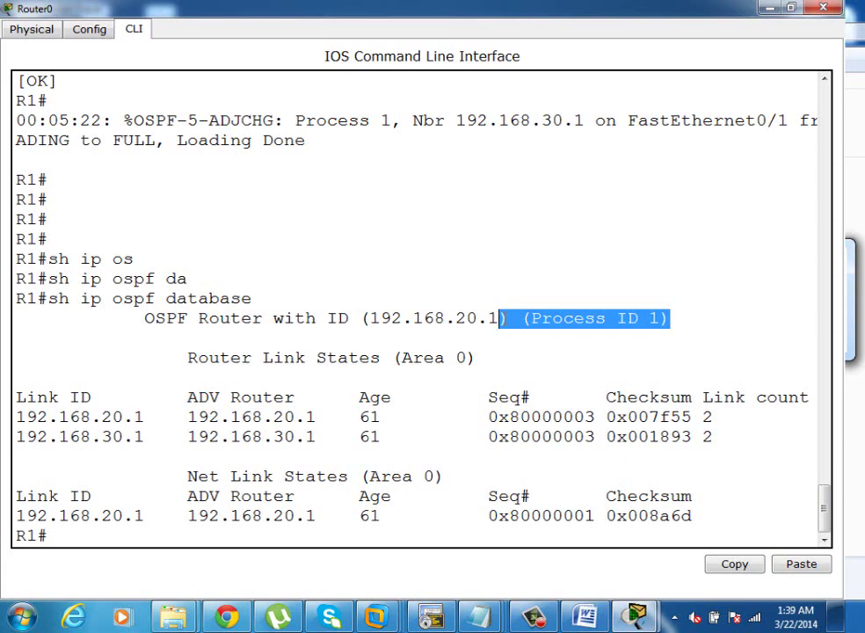
- Show Router0's routing table and highlight the OSPF route to 192.168.30.0
key("Return")
key("Return")
type("sh ip ro")
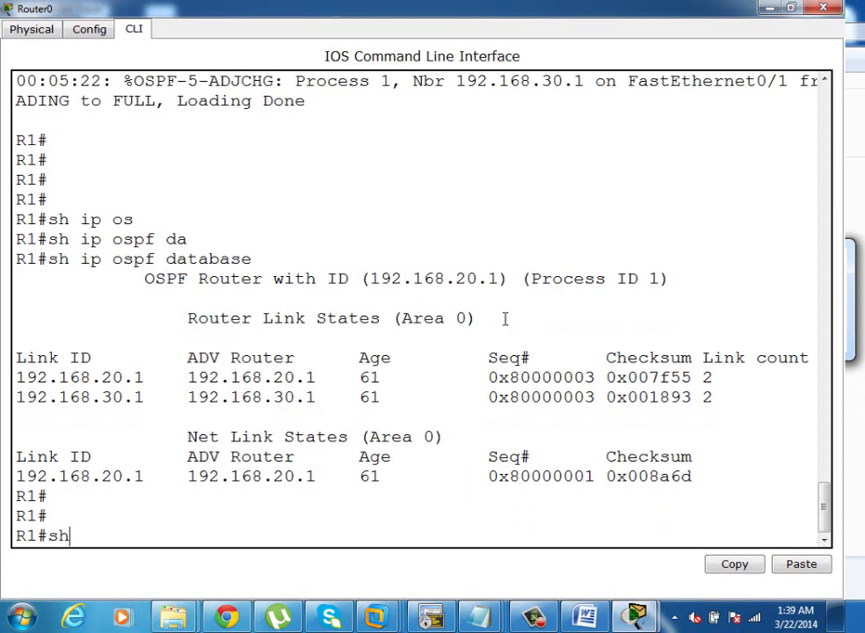
key("Tab")
key("Return")
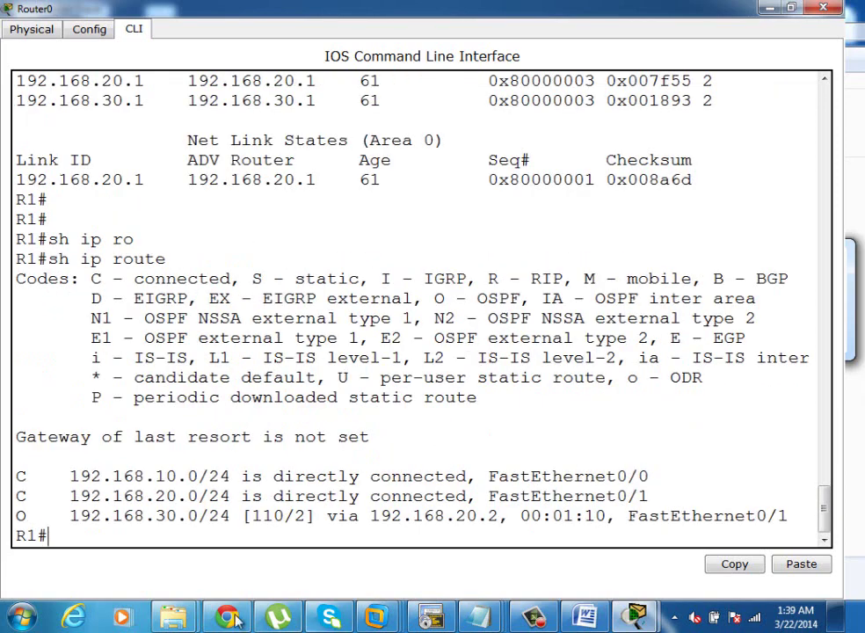
left_click_drag(26, 515, 15, 515)
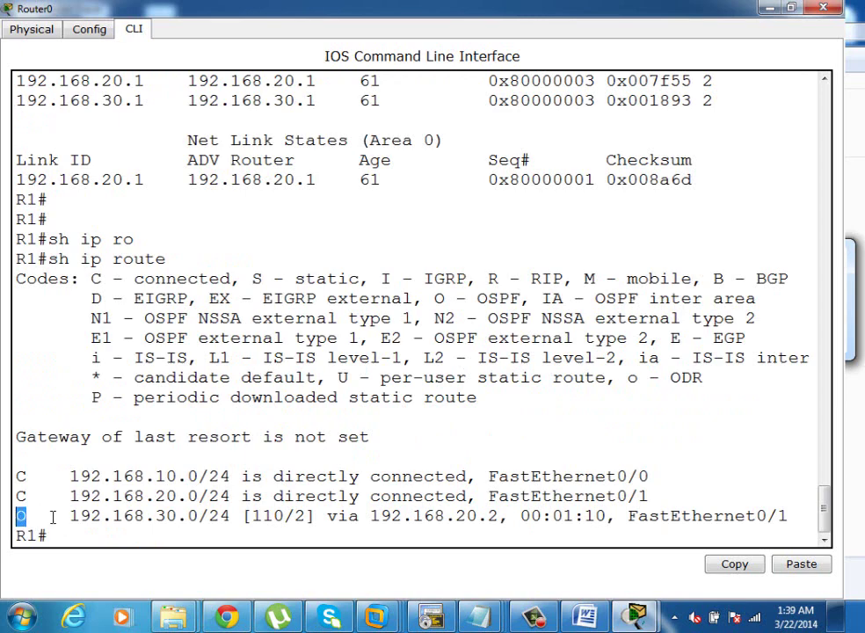
left_click_drag(70, 516, 305, 515)
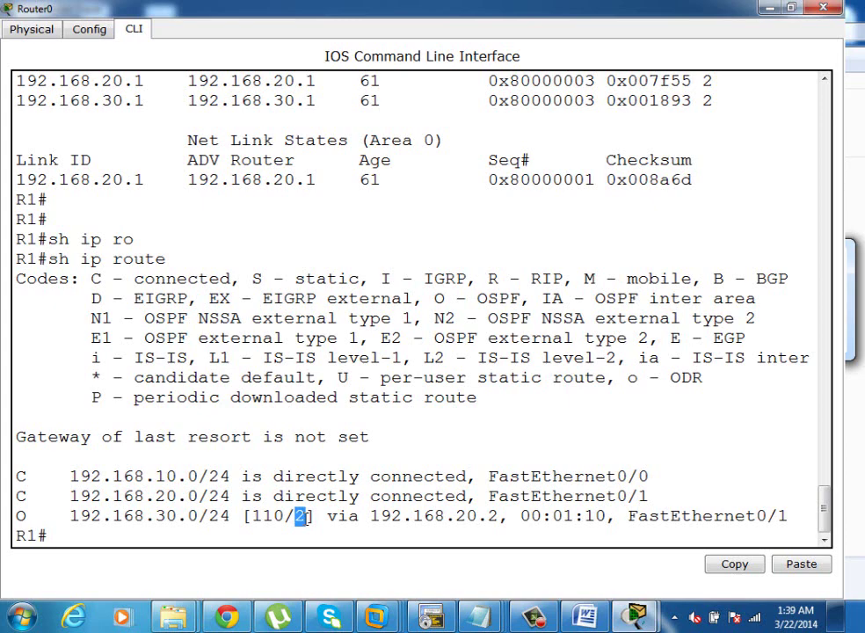
key("Return")
key("Return")
key("Return")
key("Return")
- Check FastEthernet0/1's 100000 Kbit bandwidth with sh inter f 0/1, then close the console
type("sh in")
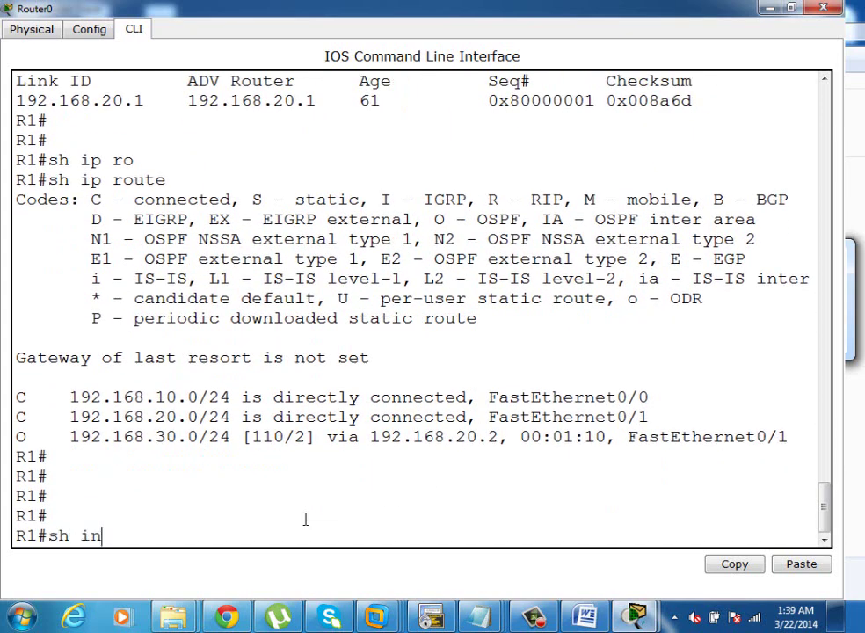
type("ter f 0/1")
key("Return")
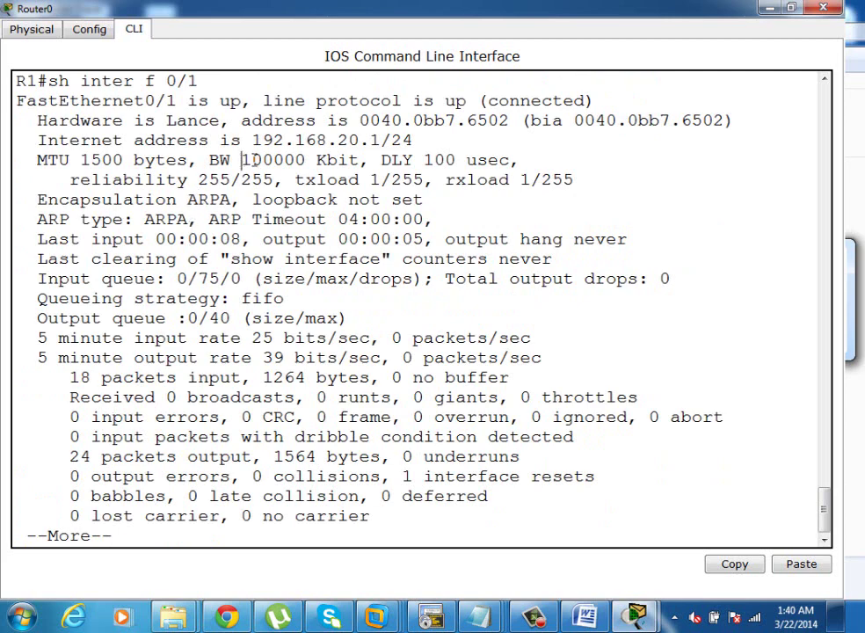
left_click_drag(243, 160, 316, 160)
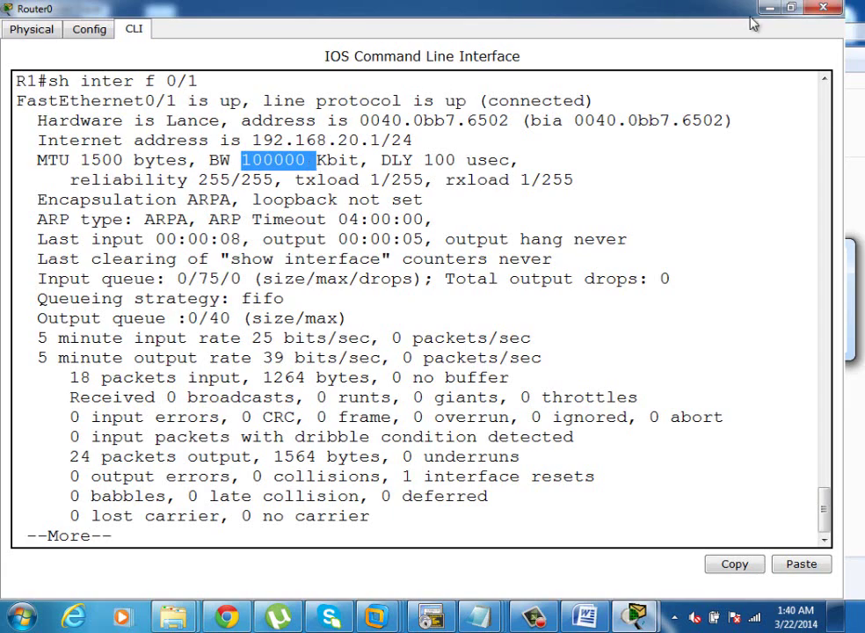
left_click(798, 9)
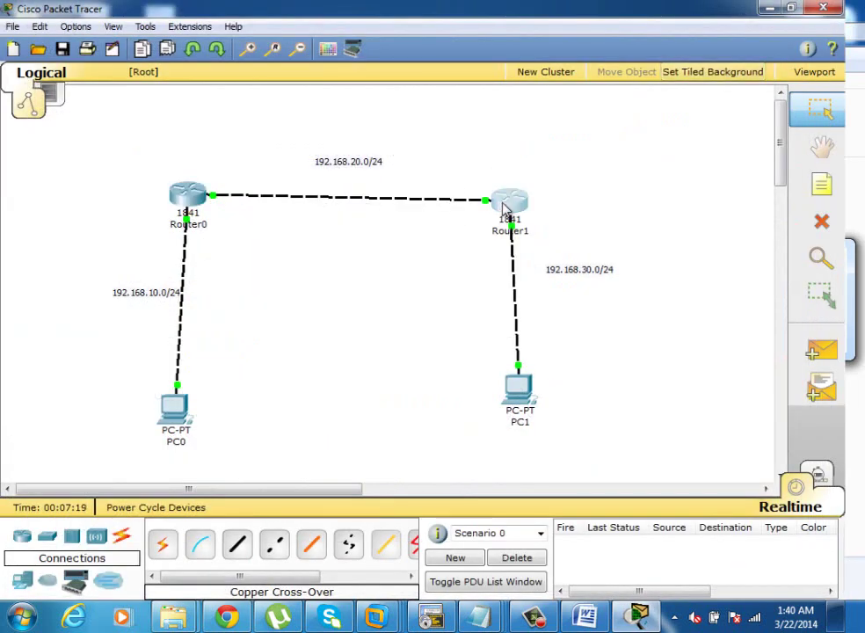
- Show Router1's FastEthernet interface details and highlight its 100000 Kbit bandwidth
left_click(506, 199)
key("Return")
key("Return")
type("sh ")
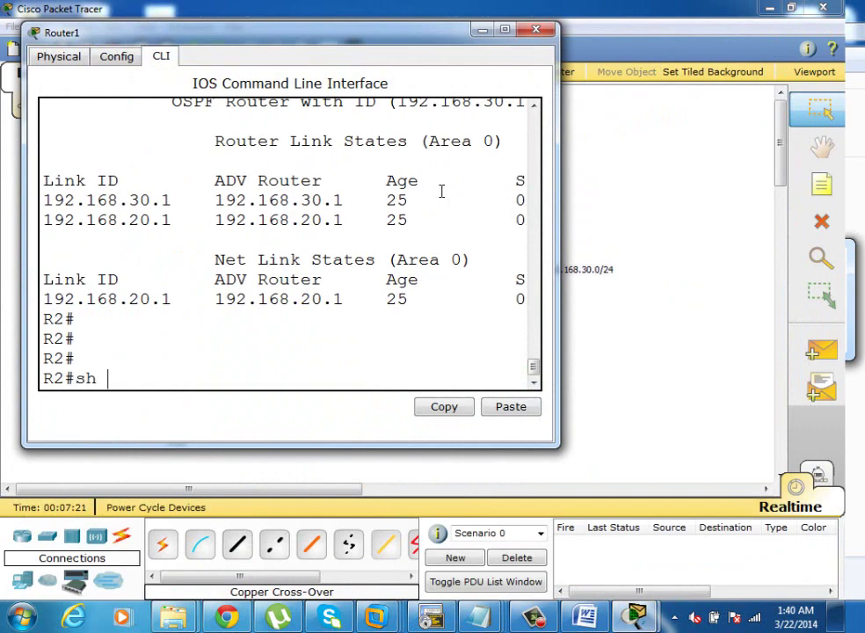
type("inter f 0/0")
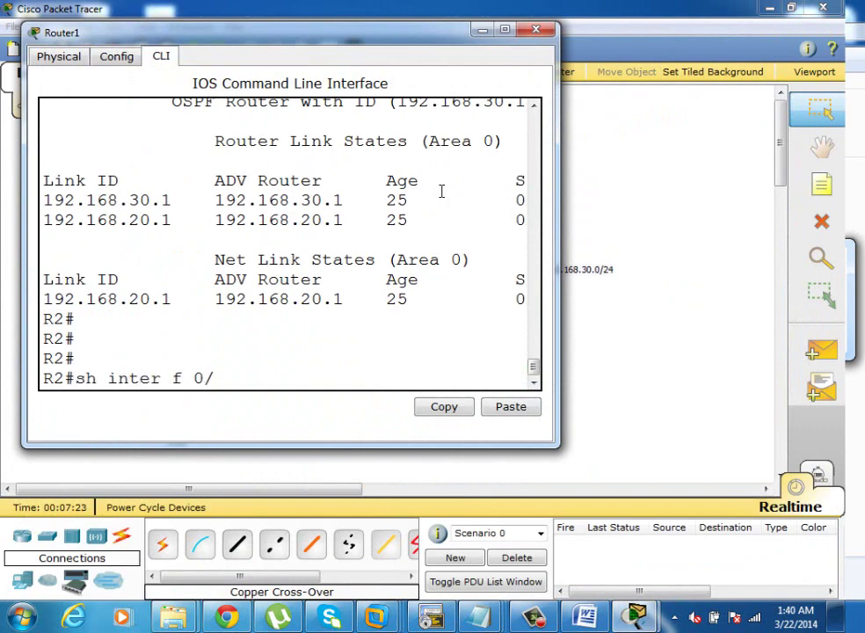
key("Return")
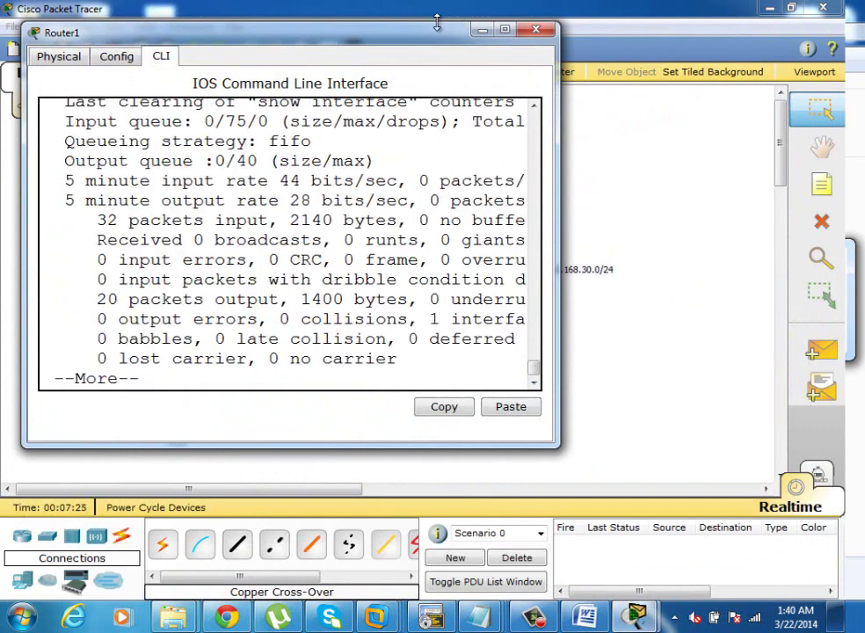
double_click(331, 27)
left_click_drag(241, 160, 310, 159)
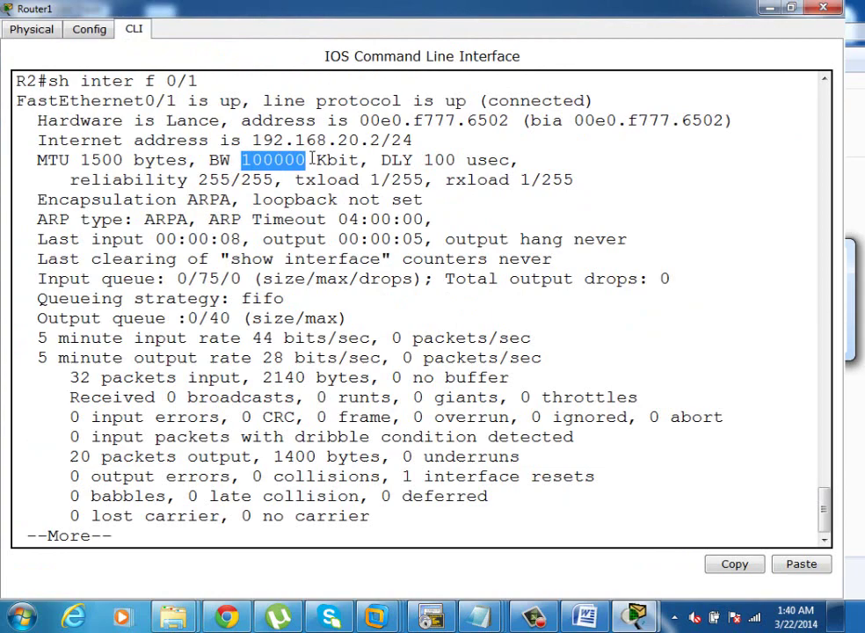
key("Return")
key("Return")
key("Return")
- Display Router1's routing table and highlight the cost 2 of the OSPF route
key("Return")
key("Return")
type("sh ip ro")
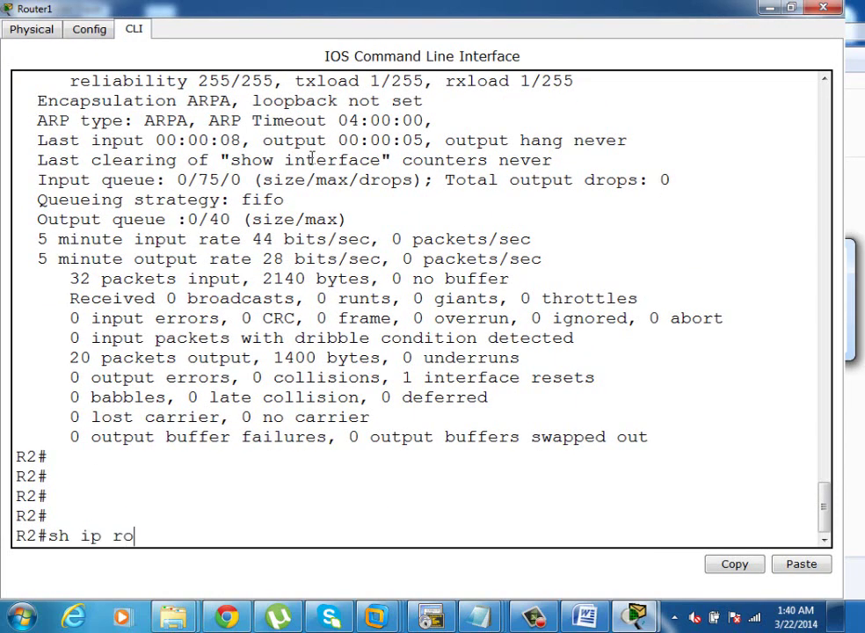
key("Tab")
key("Return")
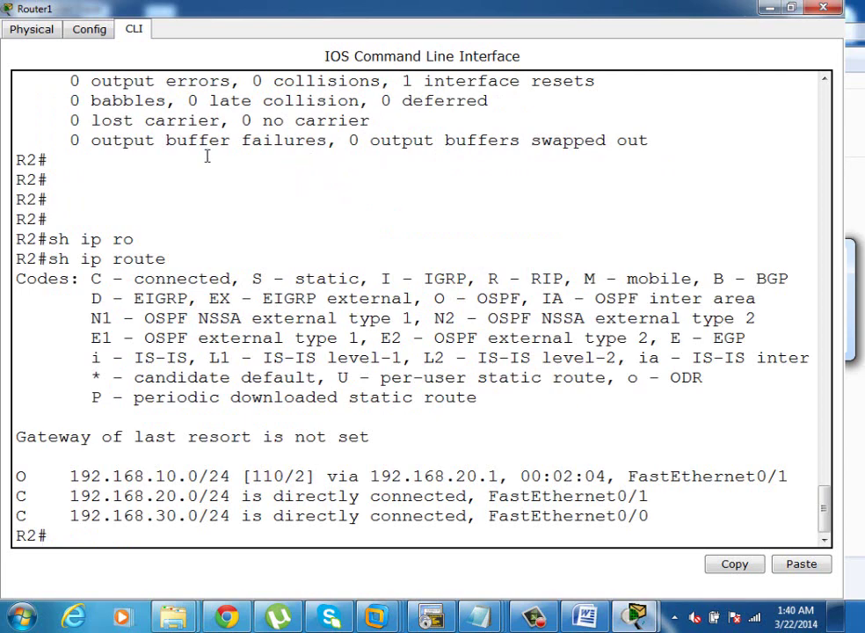
double_click(300, 476)
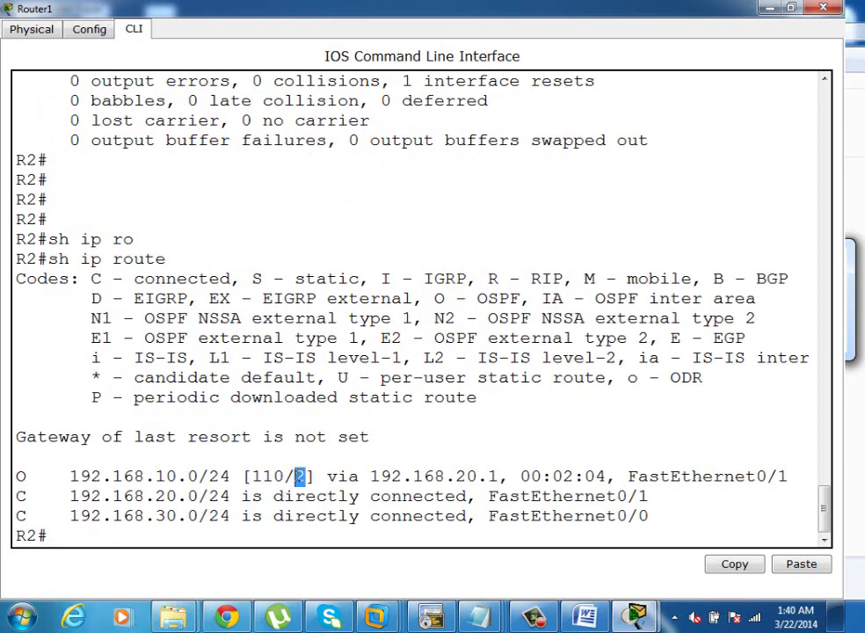